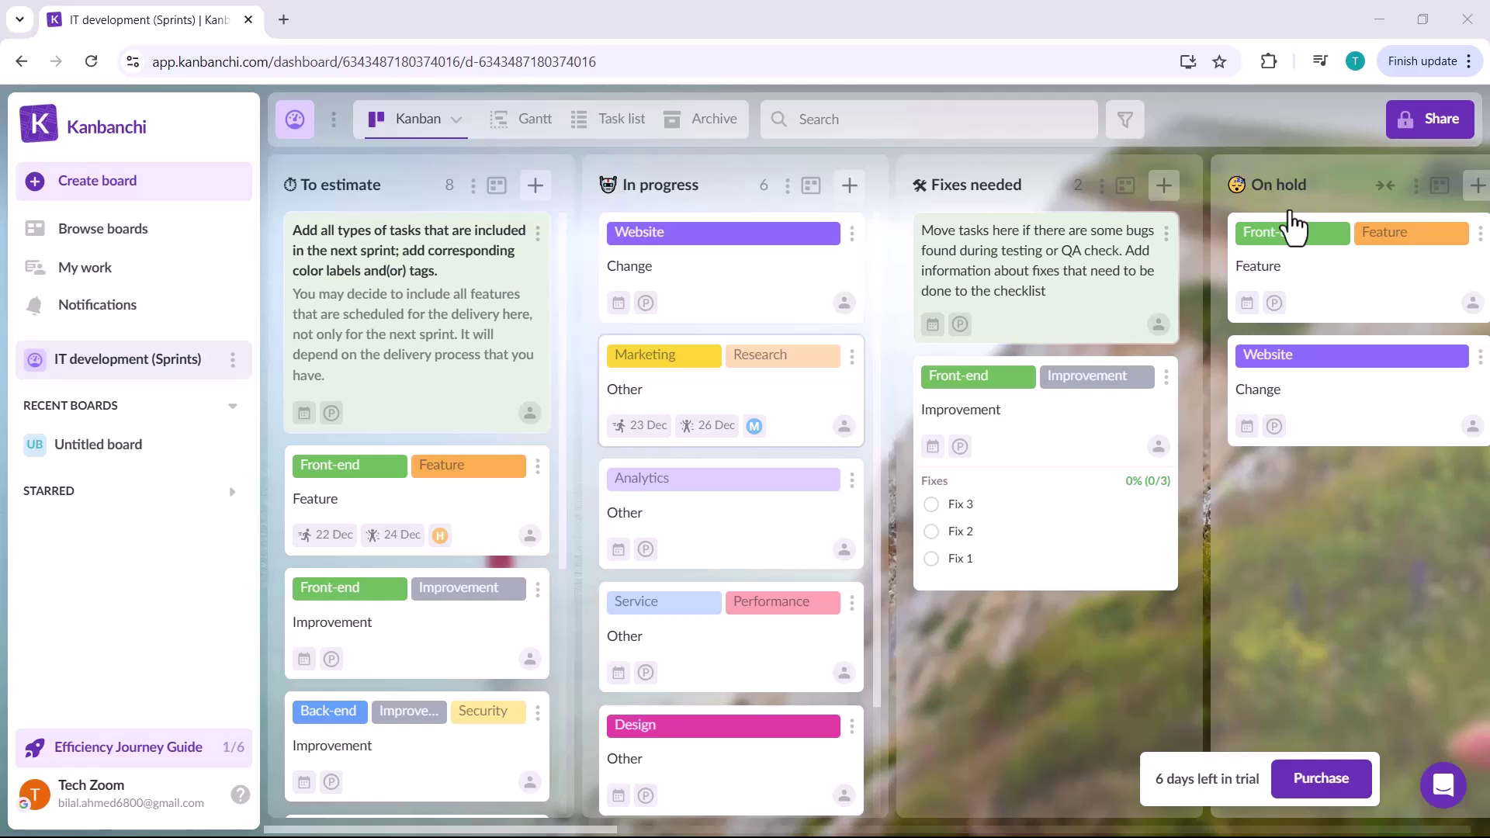
# Complete the Google sign-in to Kanbanchi
pyautogui.hscroll(5, 1292, 225)
pyautogui.hscroll(-4, 1292, 225)
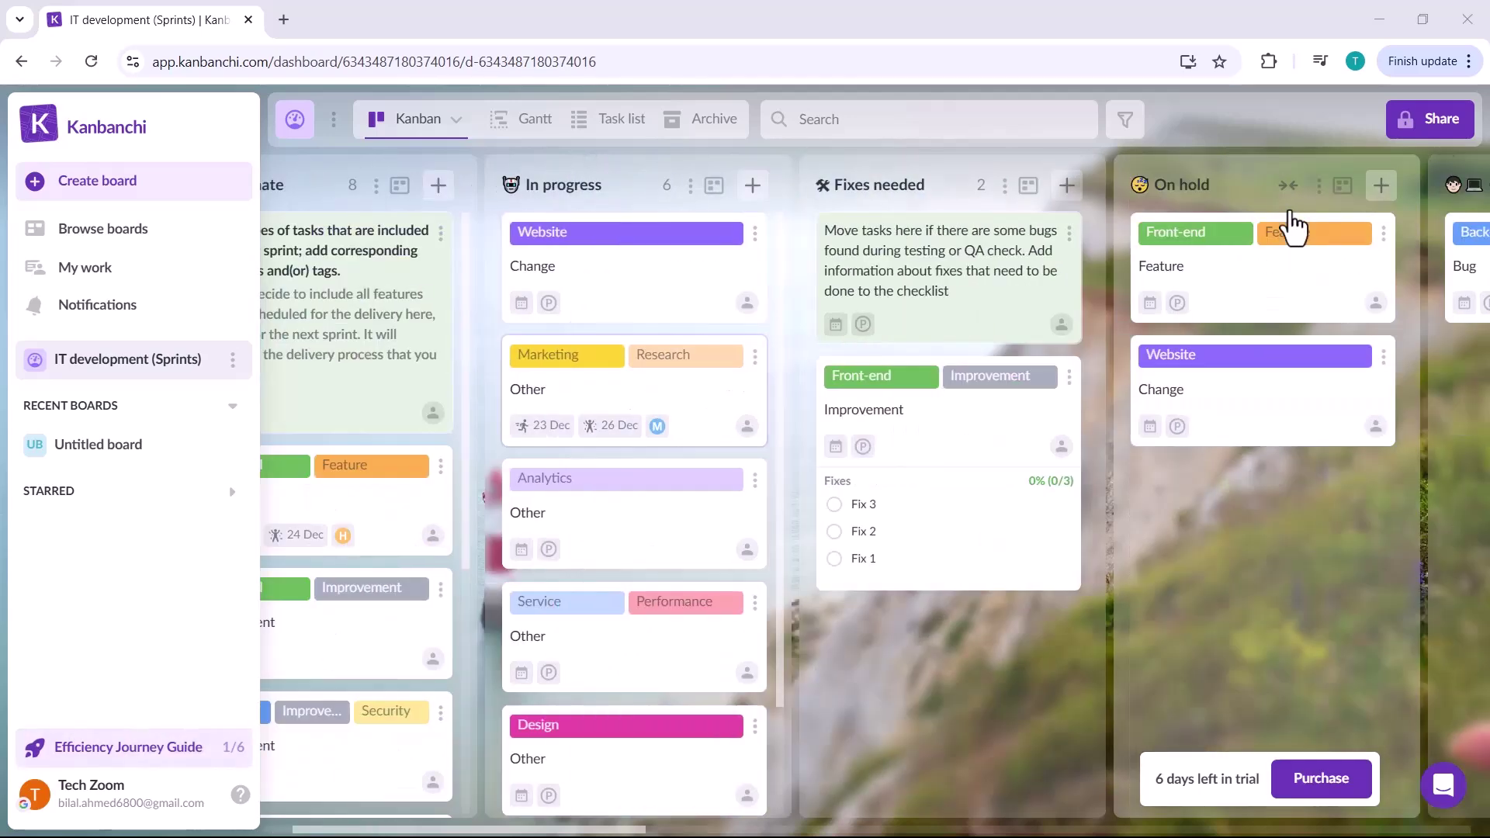
pyautogui.hscroll(-1, 1292, 225)
pyautogui.hscroll(7, 1292, 225)
pyautogui.hscroll(9, 1292, 225)
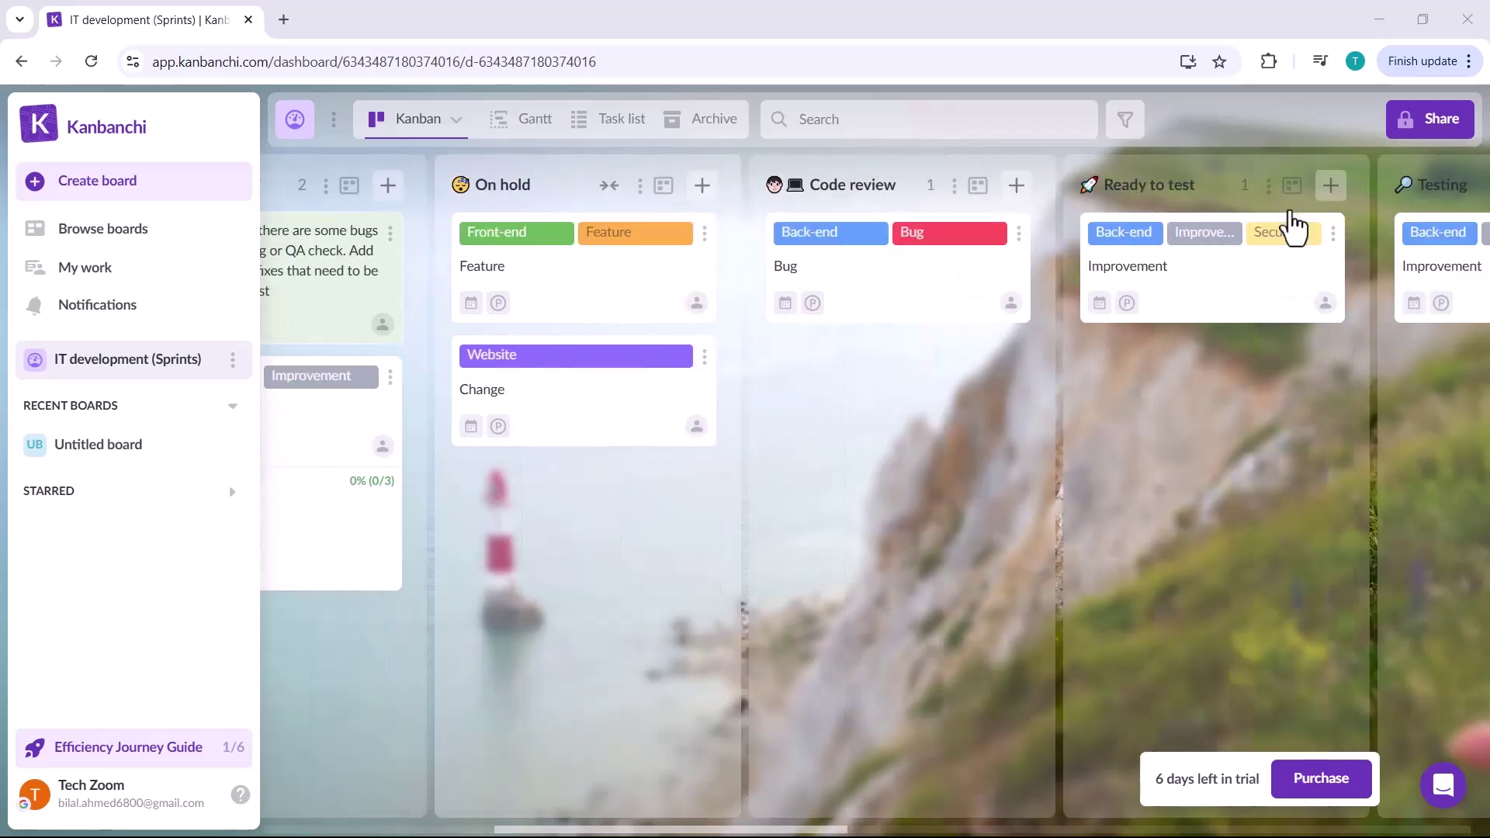
pyautogui.hscroll(13, 1292, 225)
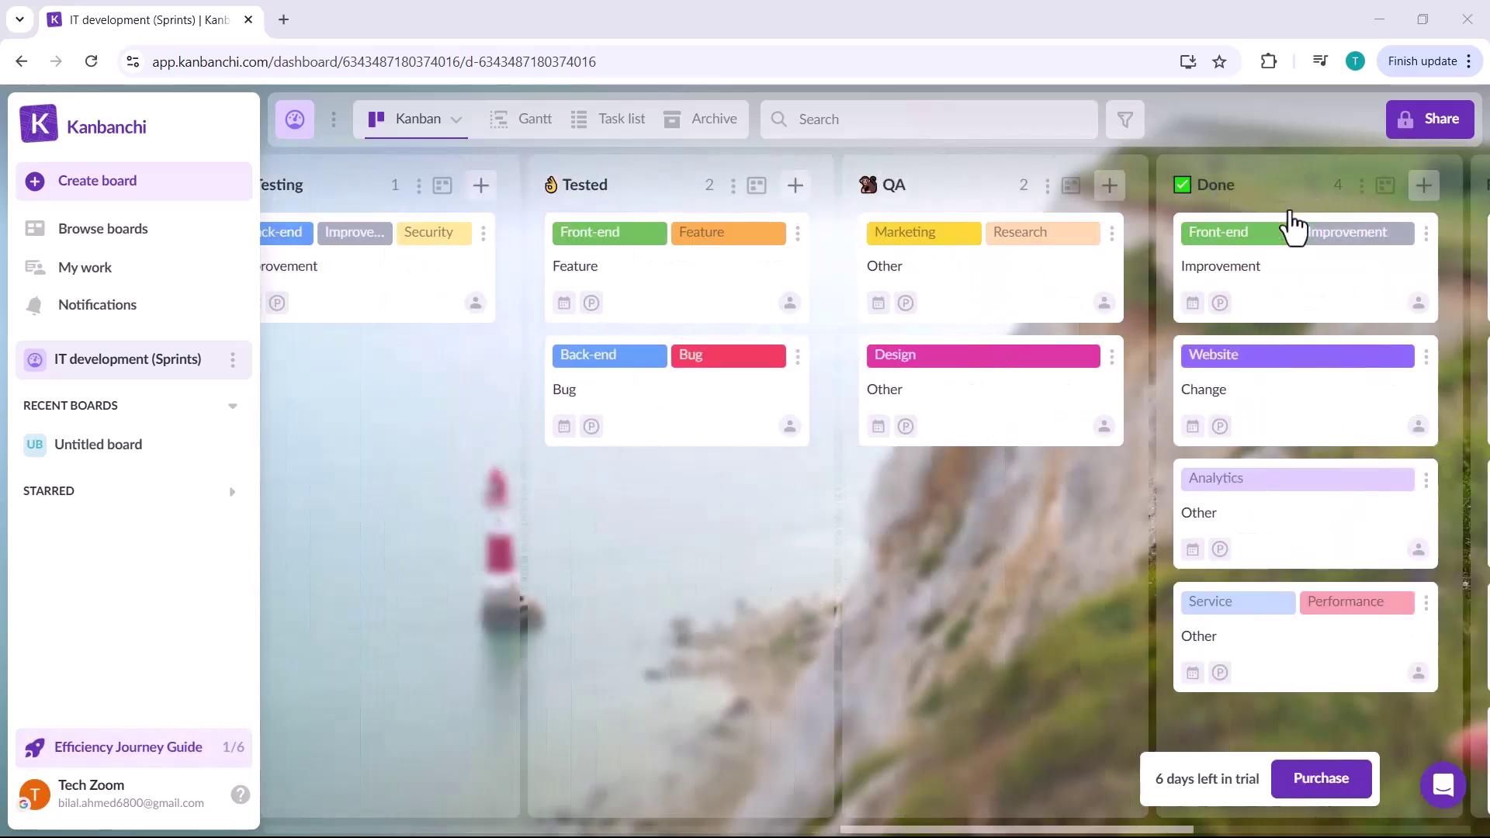
pyautogui.hscroll(1, 1292, 225)
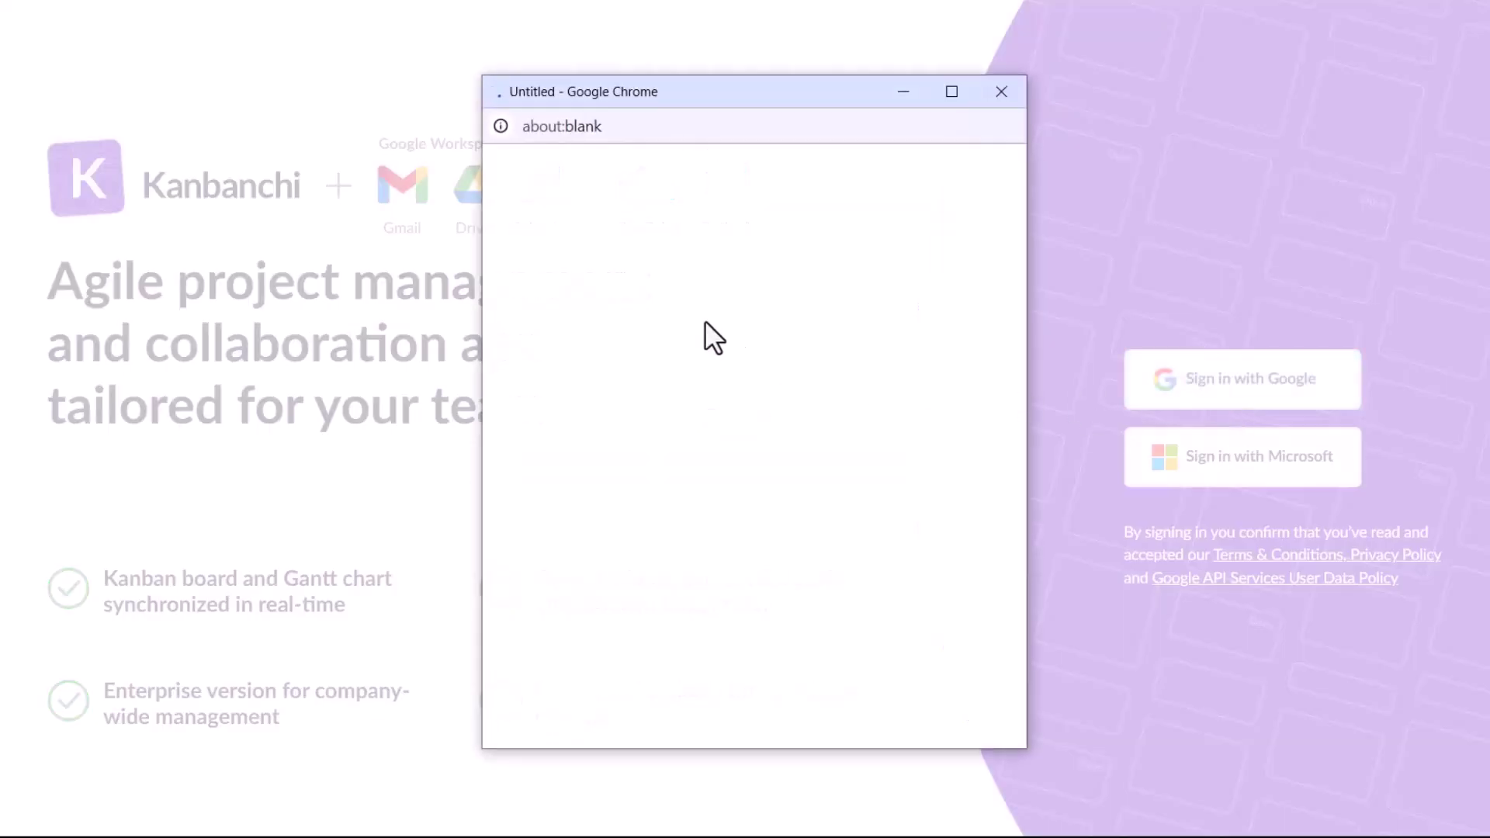
pyautogui.click(938, 635)
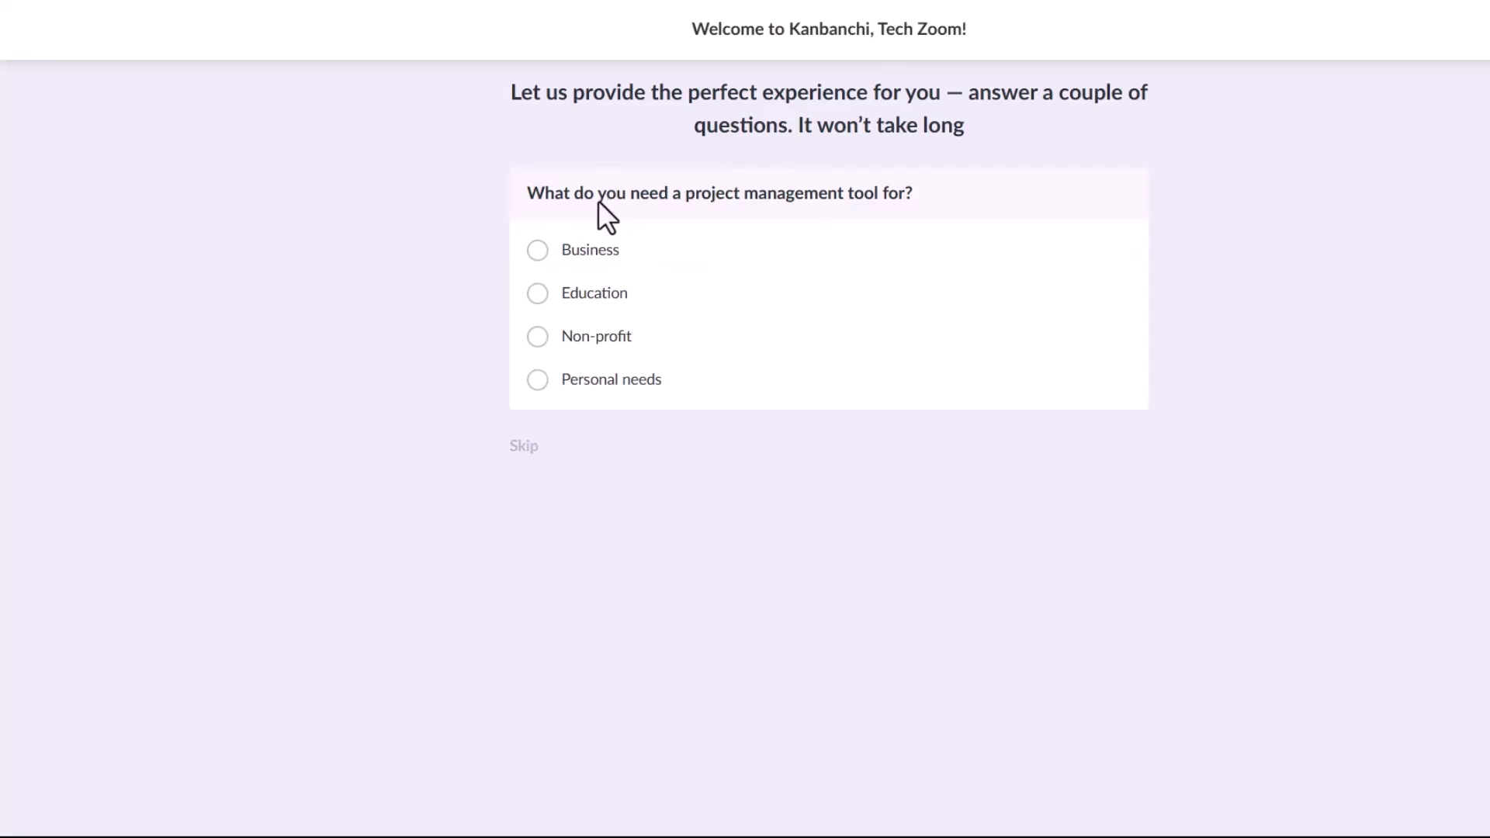
# Answer the welcome questions with Education, Owner-manager and IT development
pyautogui.click(545, 296)
pyautogui.scroll(-2, 641, 217)
pyautogui.click(599, 100)
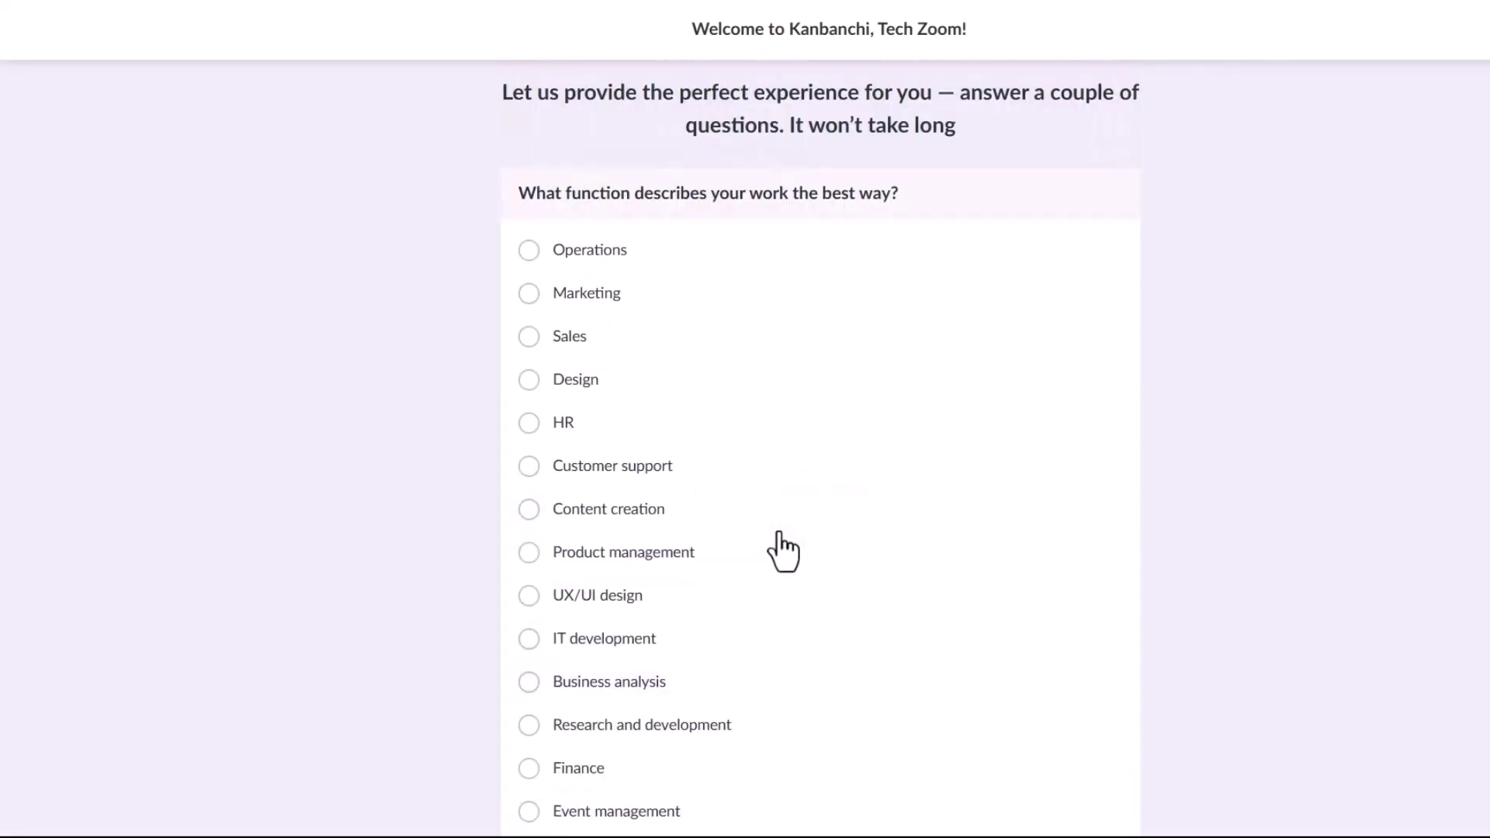
pyautogui.click(527, 637)
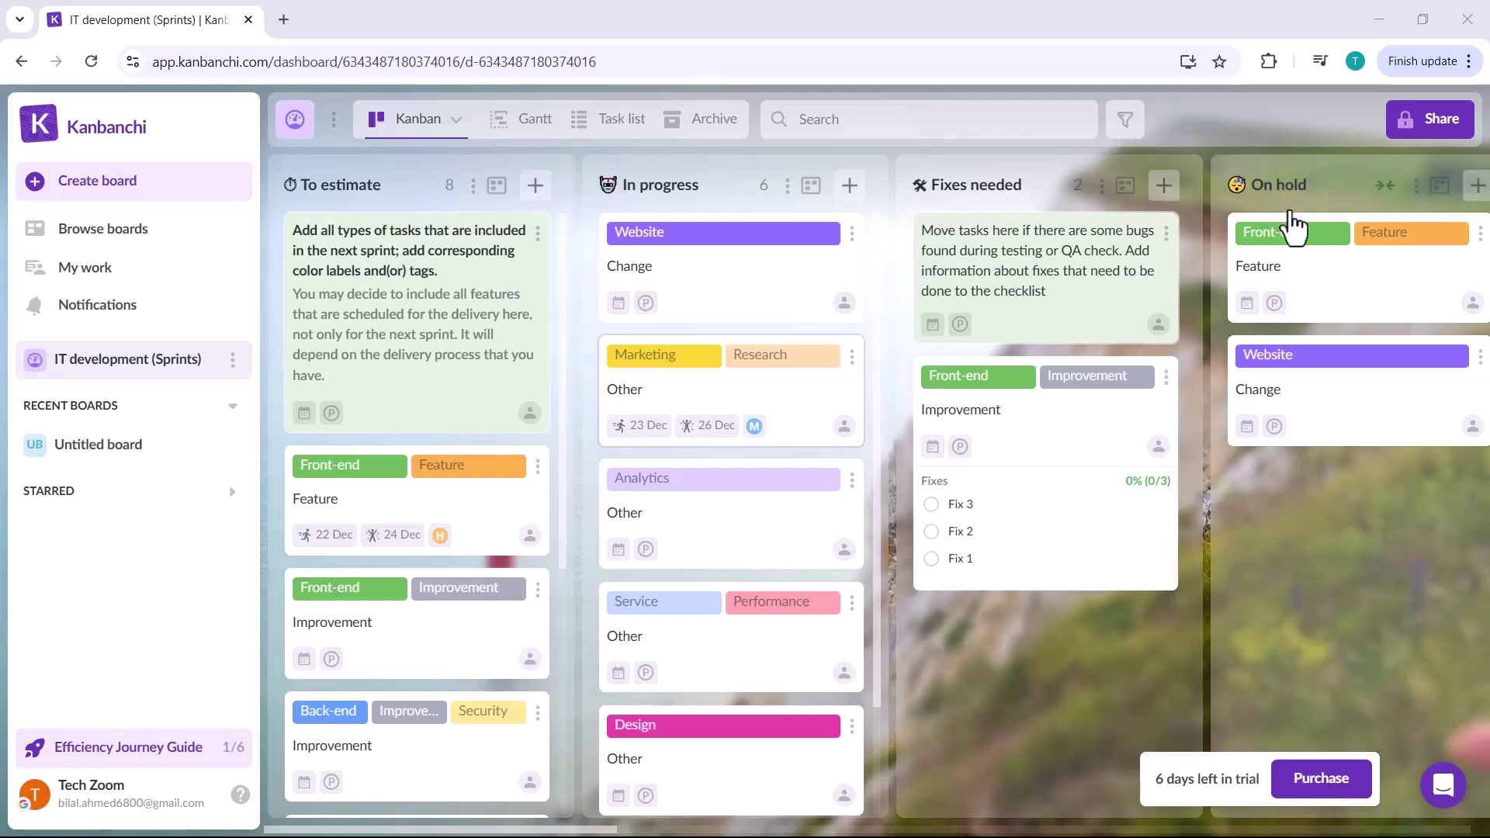
pyautogui.hscroll(3, 1292, 225)
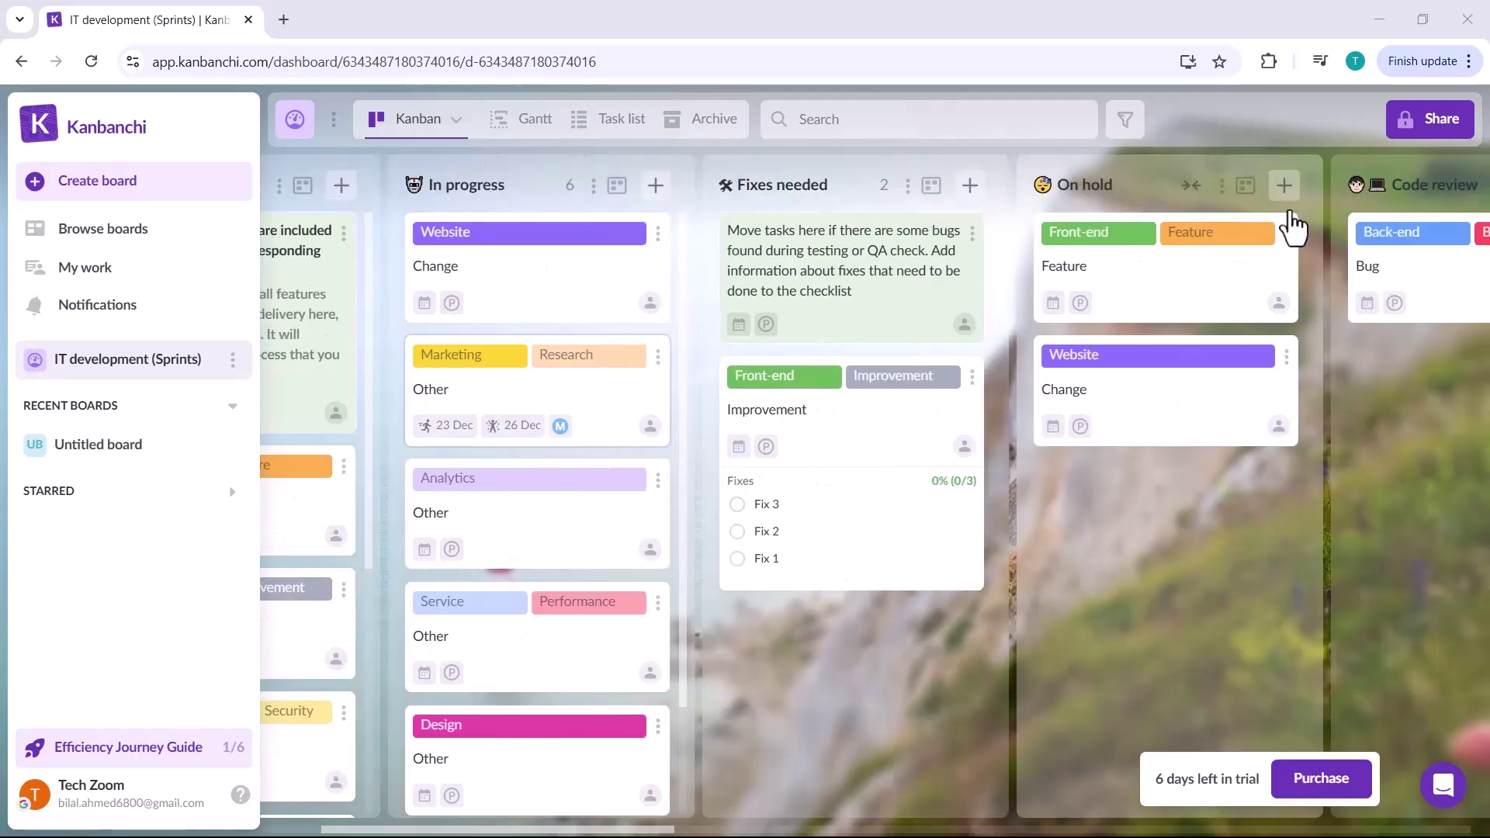
pyautogui.hscroll(5, 1292, 225)
pyautogui.hscroll(9, 1292, 225)
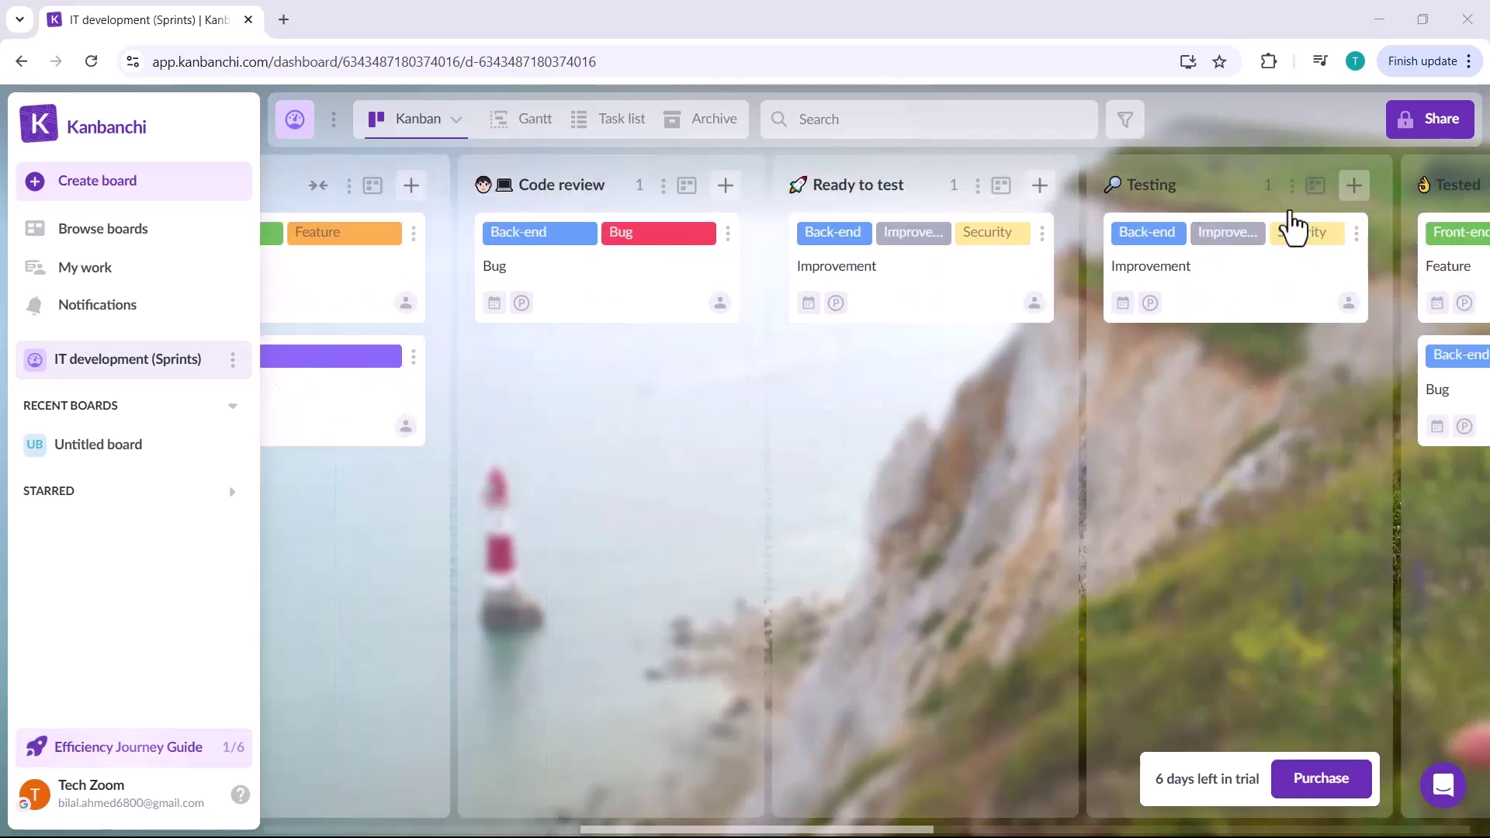
pyautogui.hscroll(6, 1292, 225)
pyautogui.hscroll(12, 1292, 225)
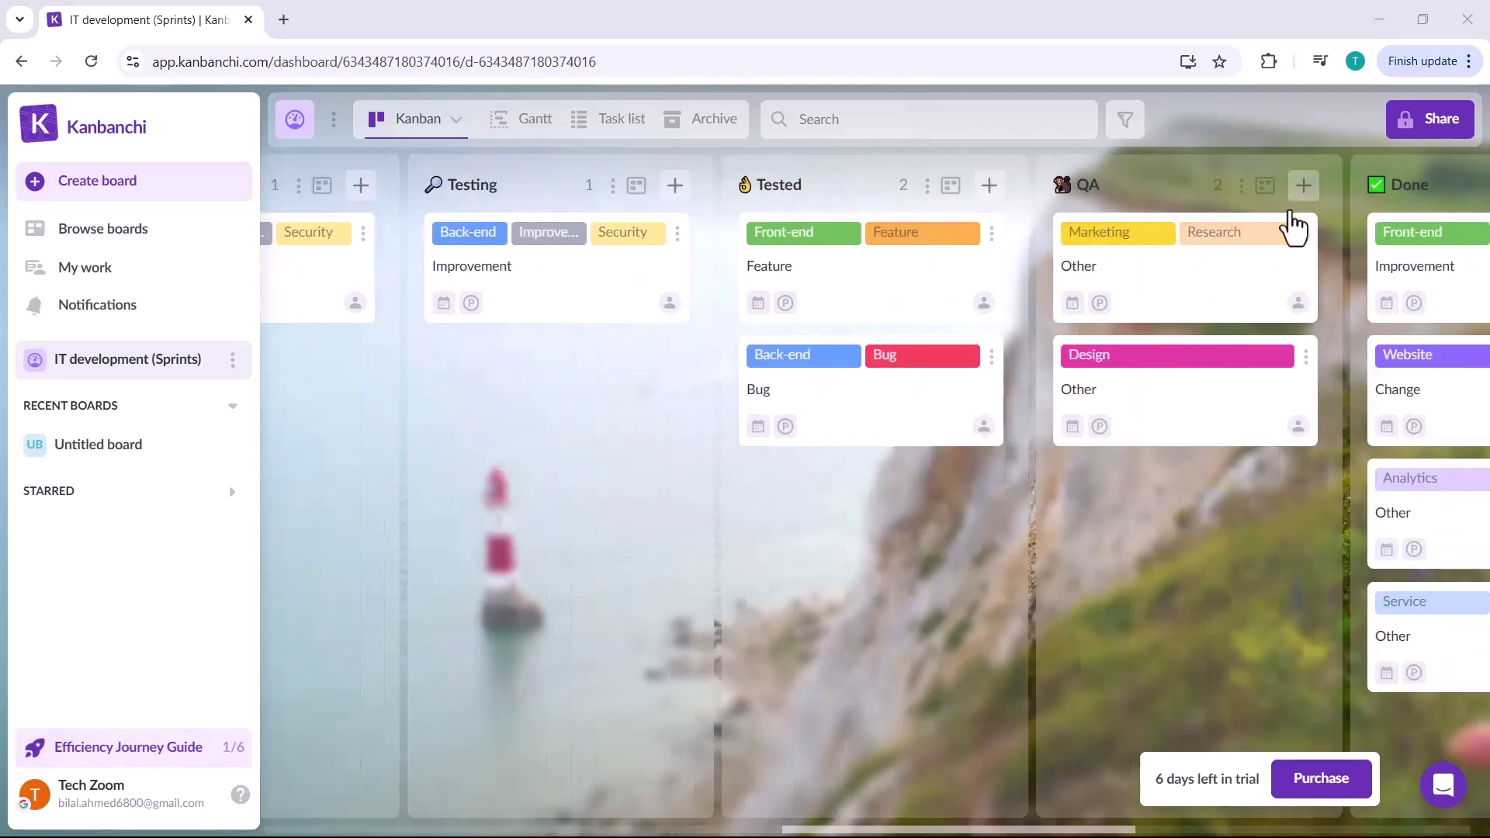
pyautogui.hscroll(9, 1292, 226)
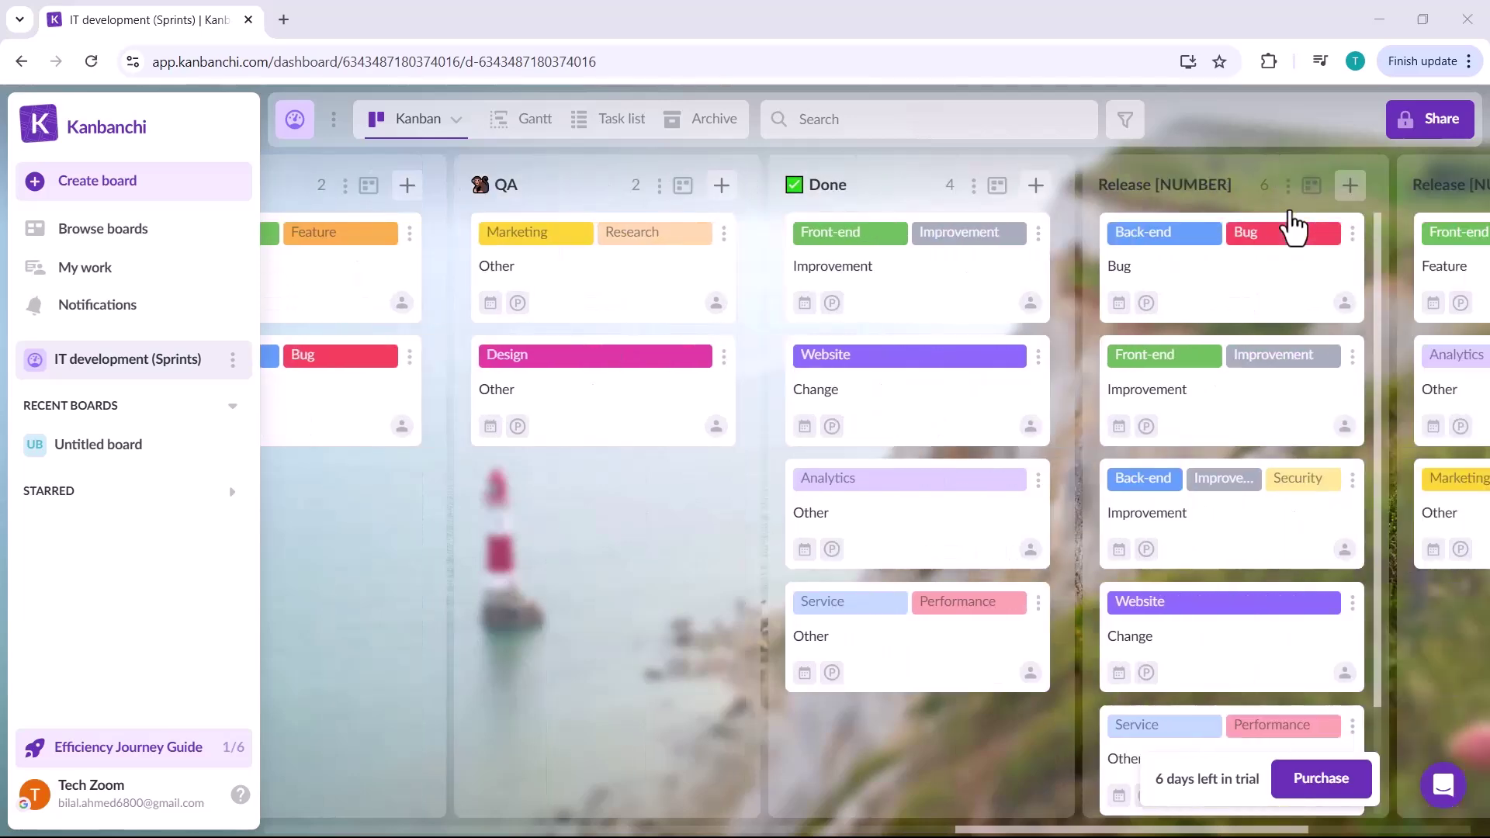
pyautogui.hscroll(1, 1292, 225)
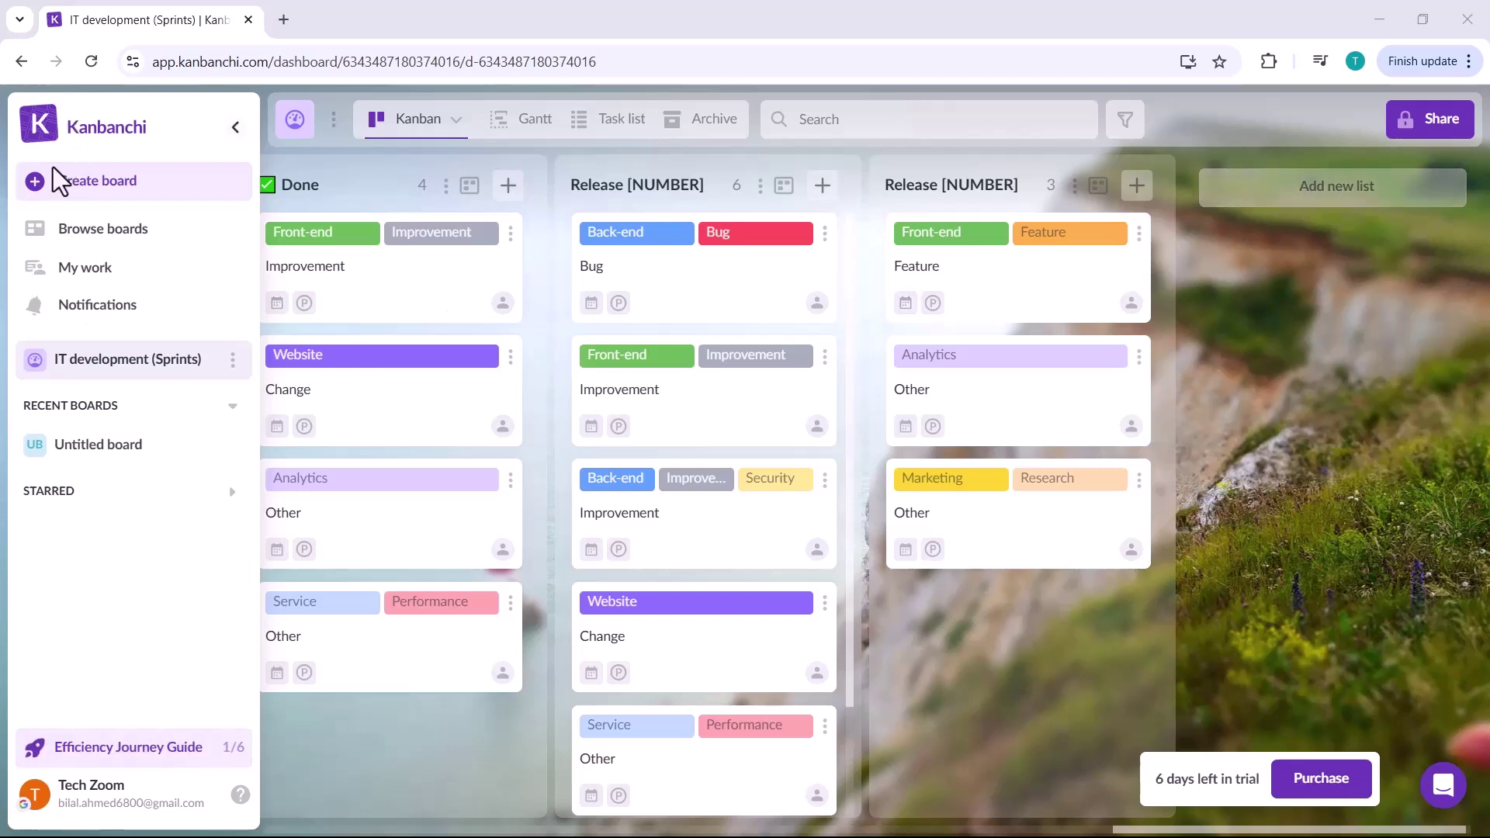
# Create a new untitled board and start renaming it TechNova
pyautogui.click(67, 180)
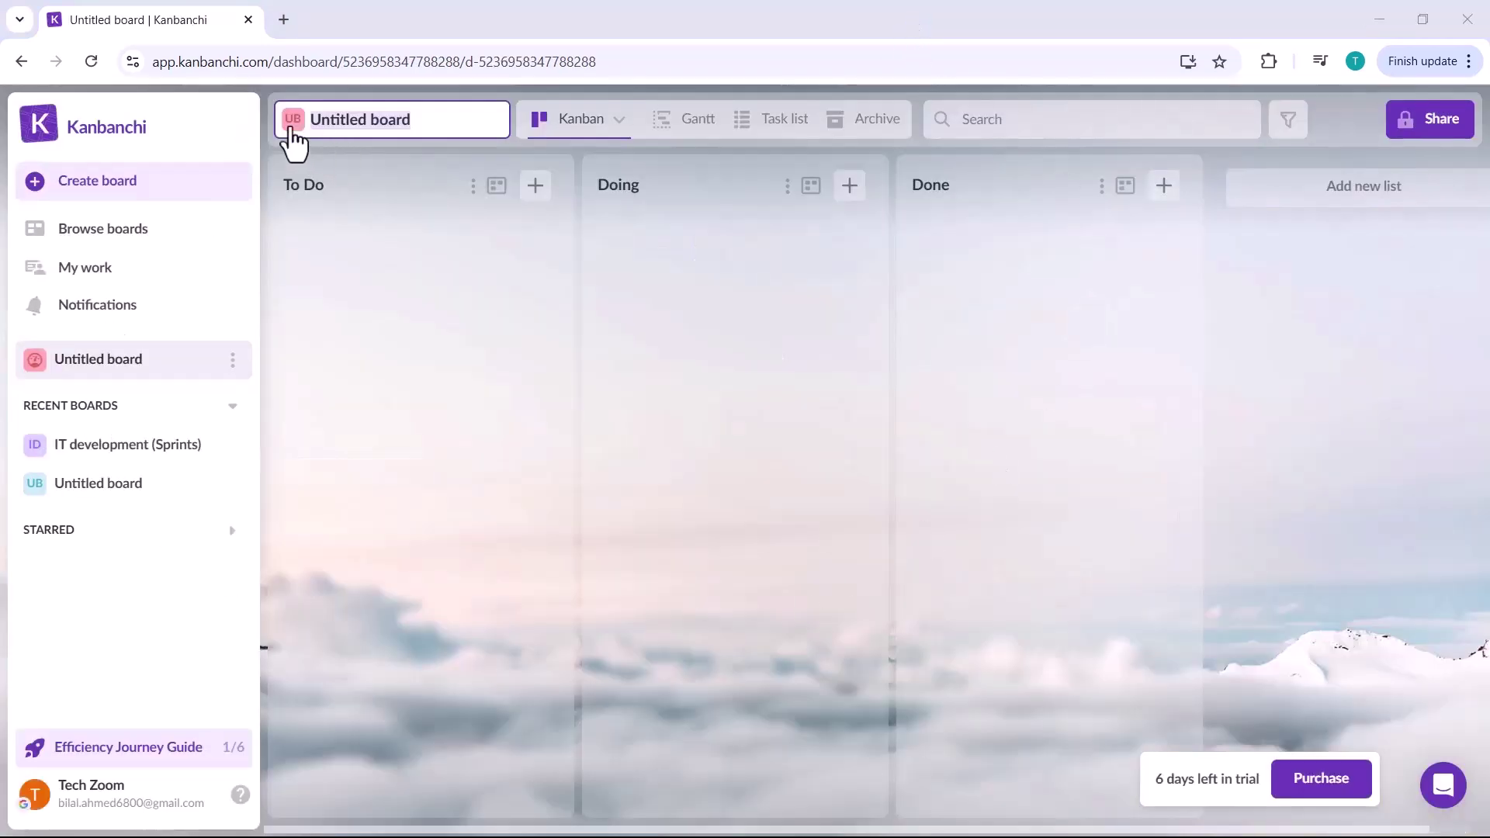
pyautogui.click(393, 132)
pyautogui.write('TechNova')
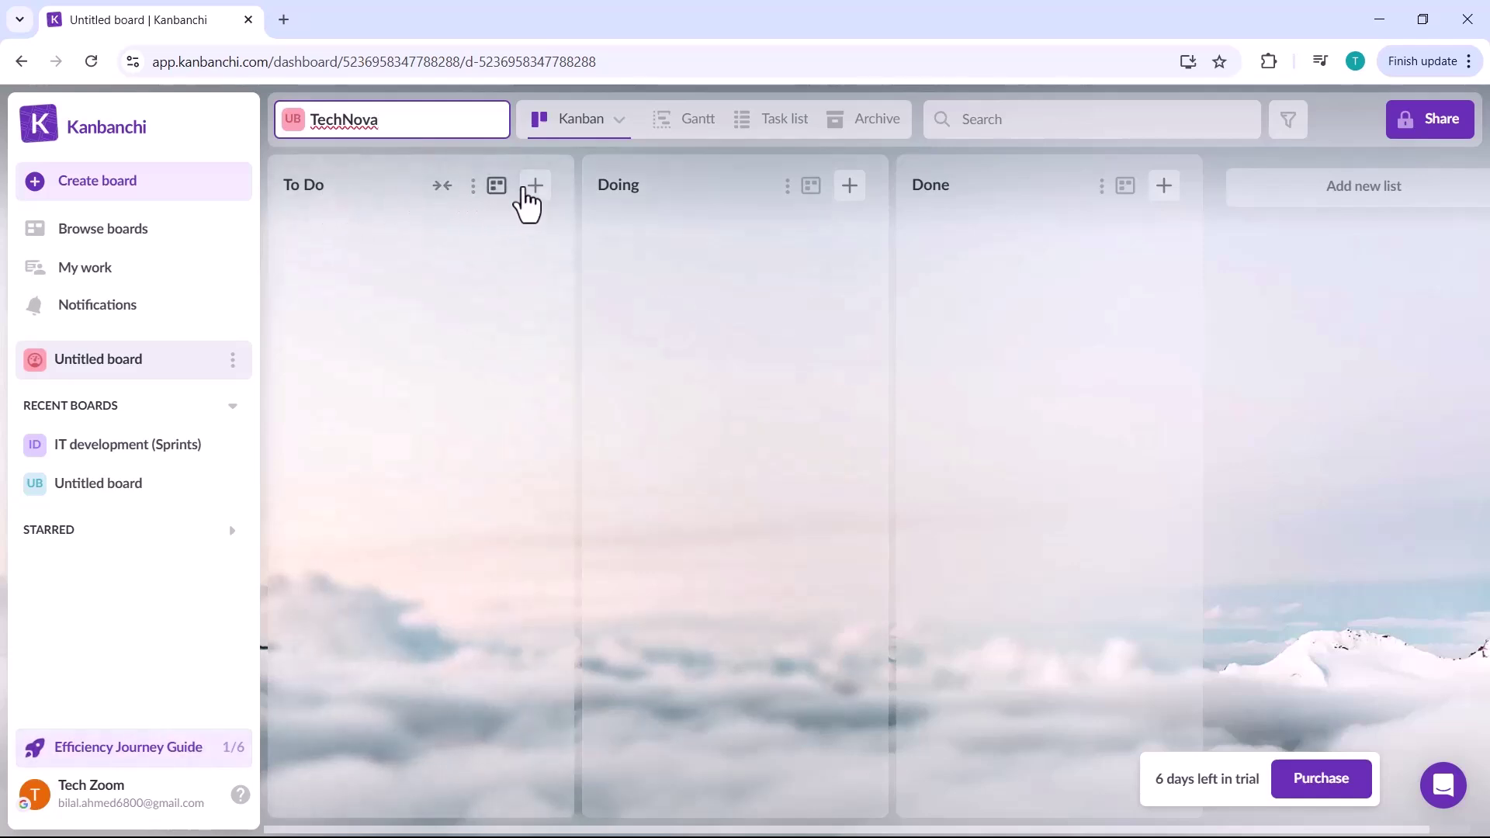
# Add a 'Server Setup' card to To Do with the Blue label
pyautogui.click(536, 185)
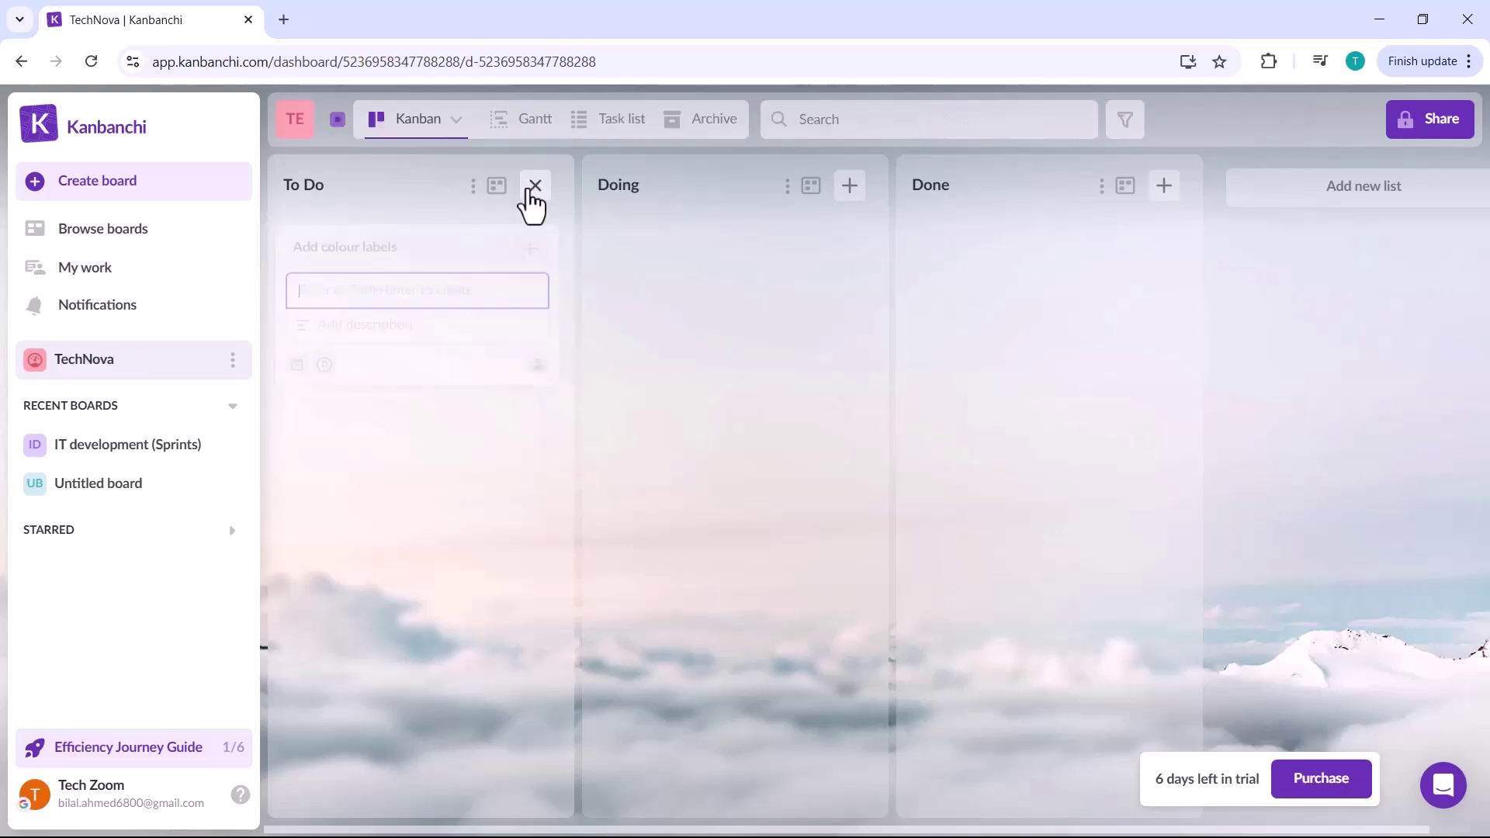
pyautogui.click(359, 283)
pyautogui.write('Serve')
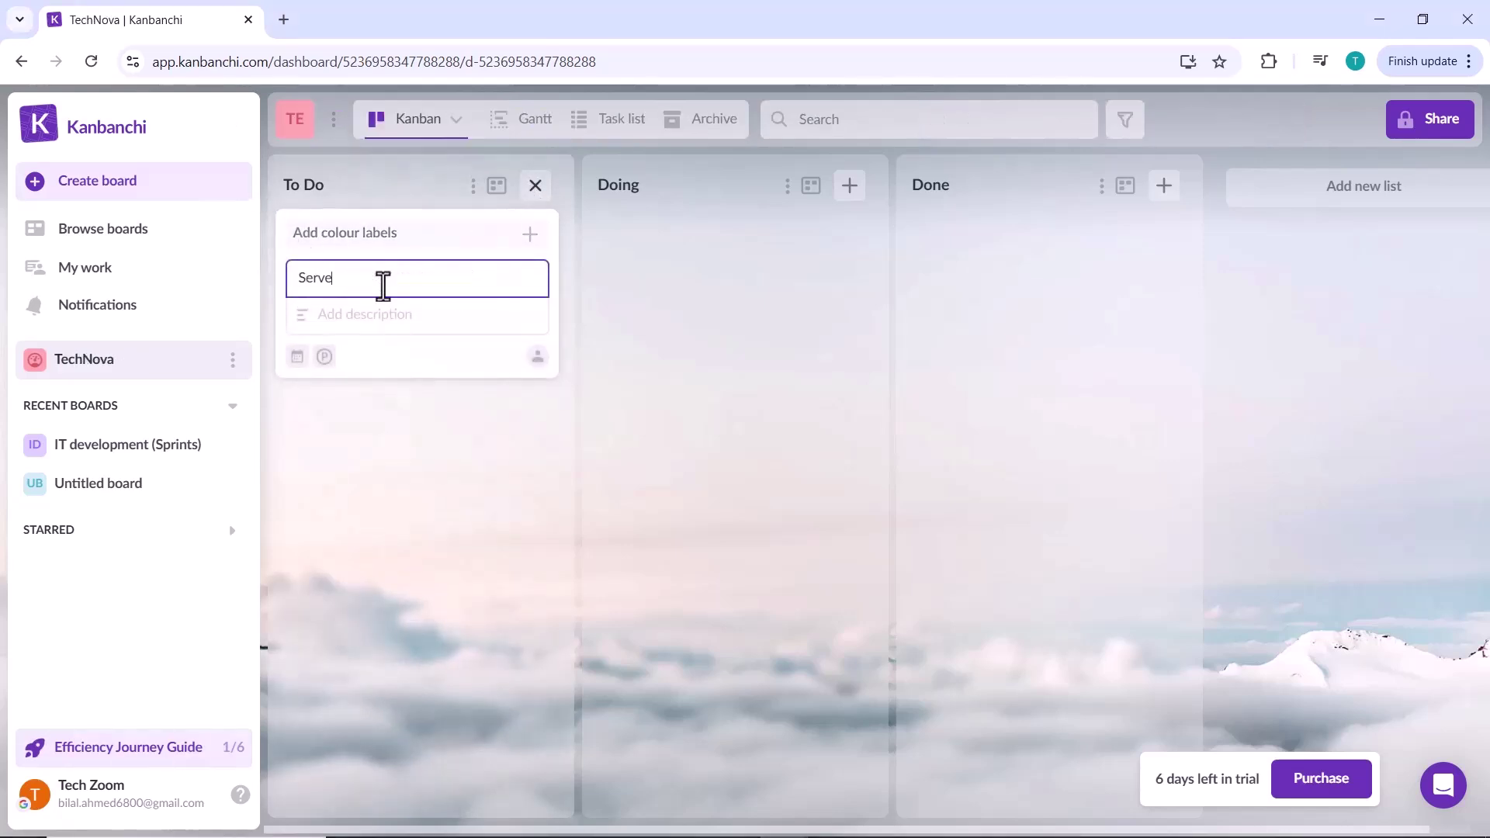
pyautogui.write('r Setup')
pyautogui.click(364, 237)
pyautogui.scroll(-3, 422, 434)
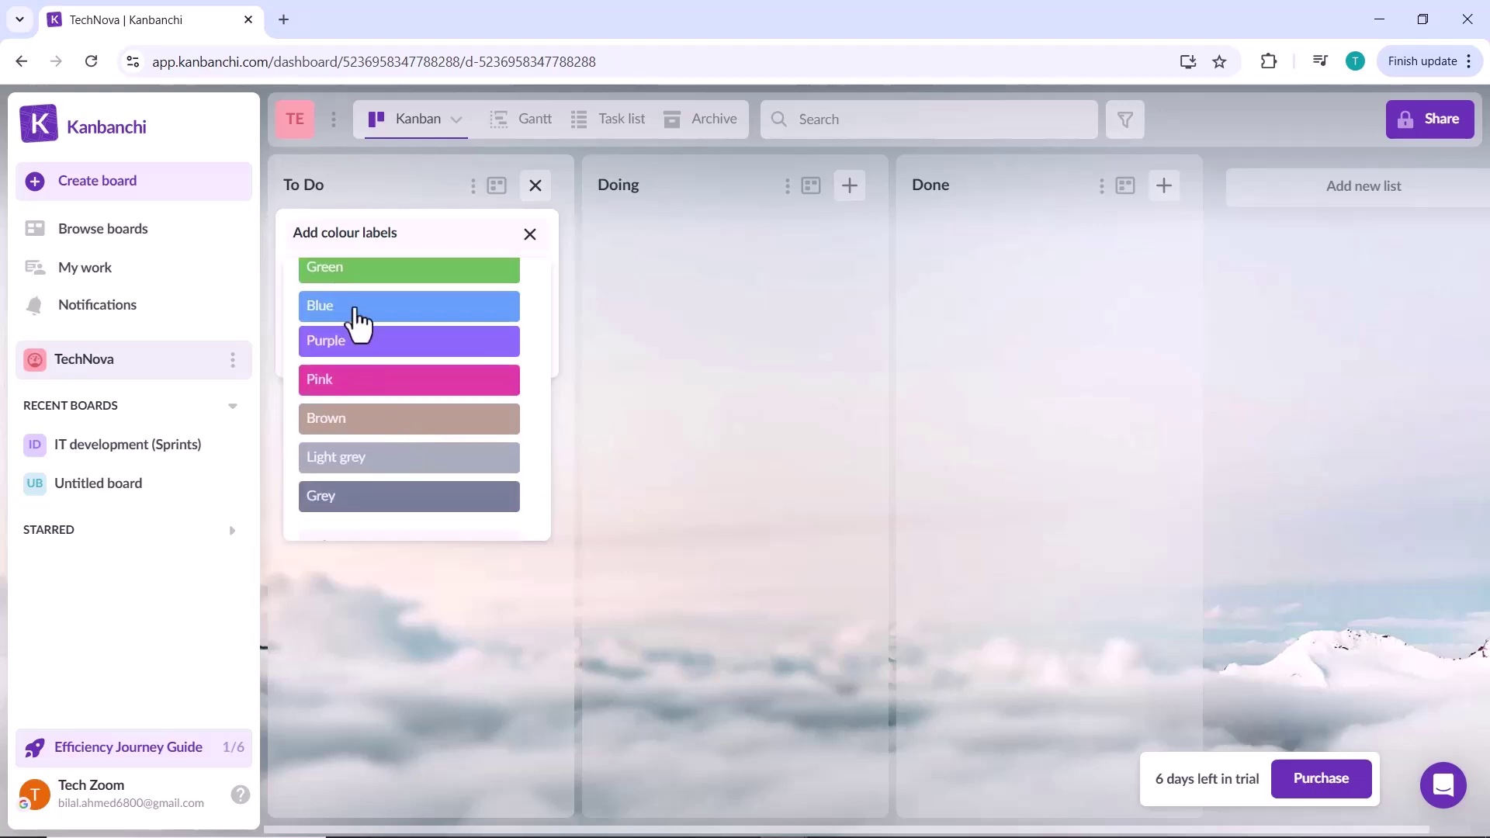
pyautogui.click(354, 311)
pyautogui.click(555, 273)
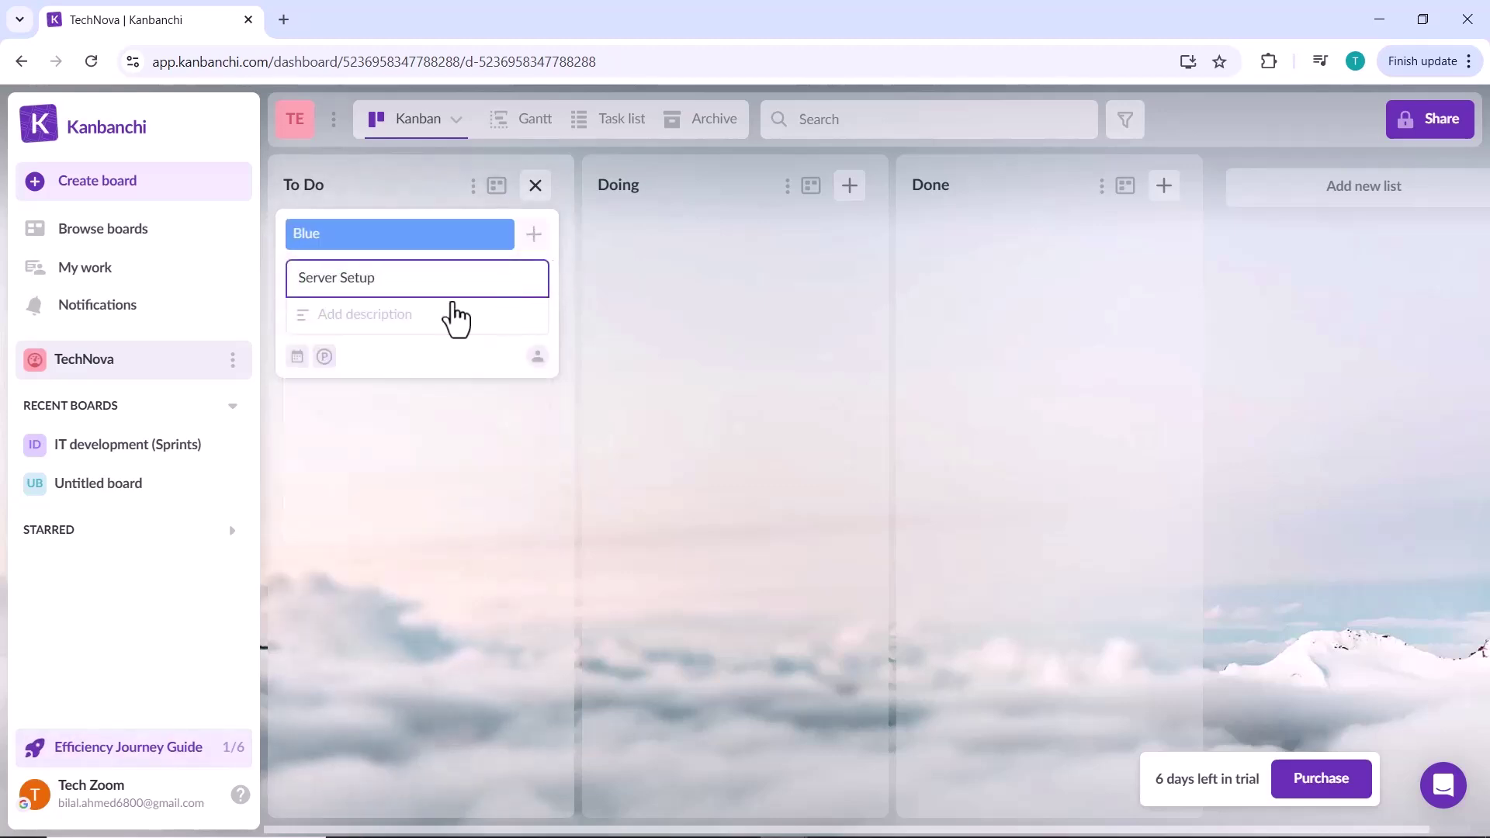
# Give Server Setup a pasted description, High priority and a 23 Dec date, saved as 'Server Setup.'
pyautogui.click(340, 321)
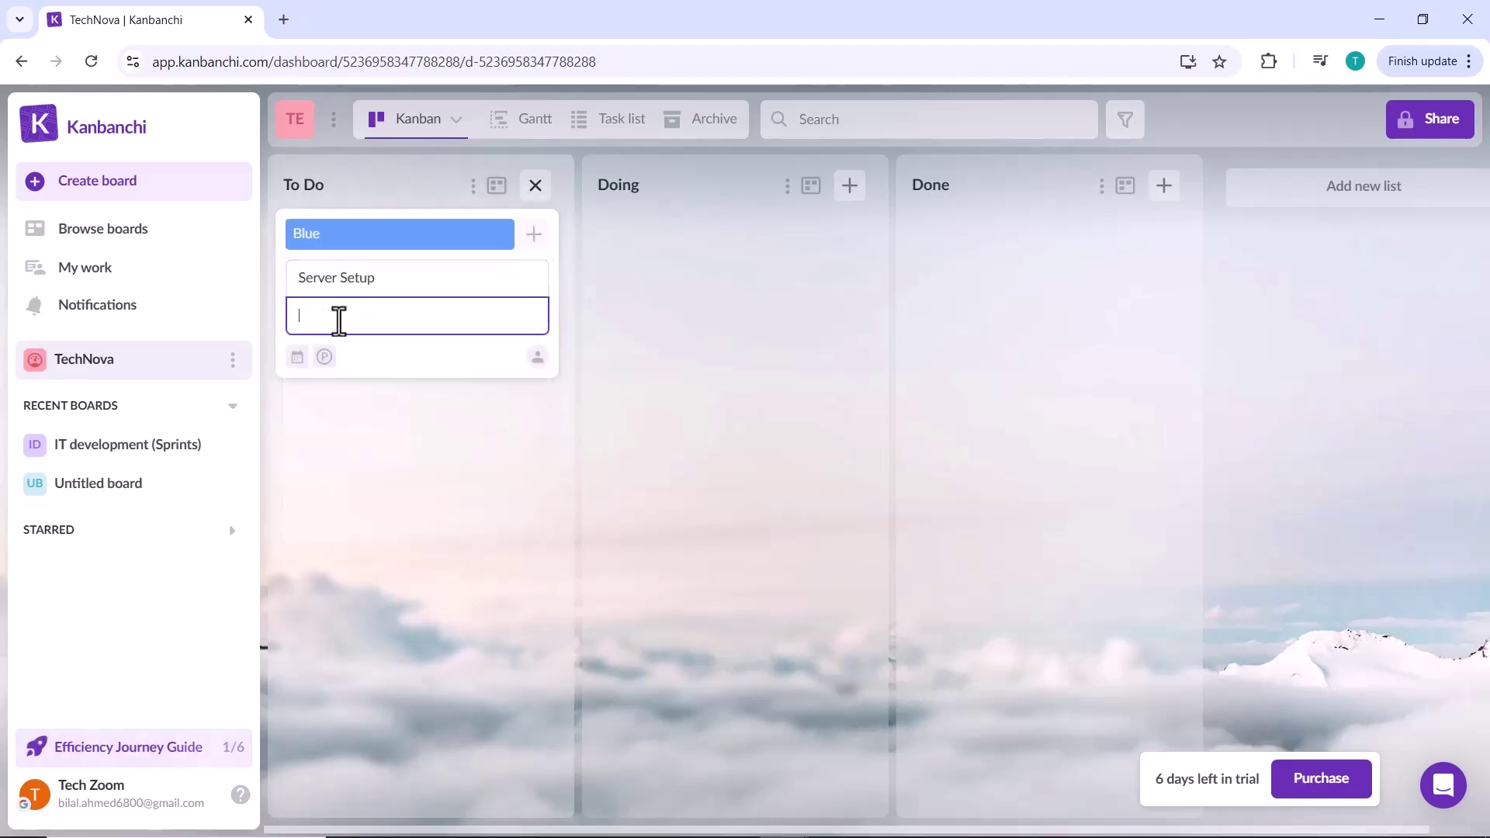
pyautogui.write('Installing, configuring, and securing servers')
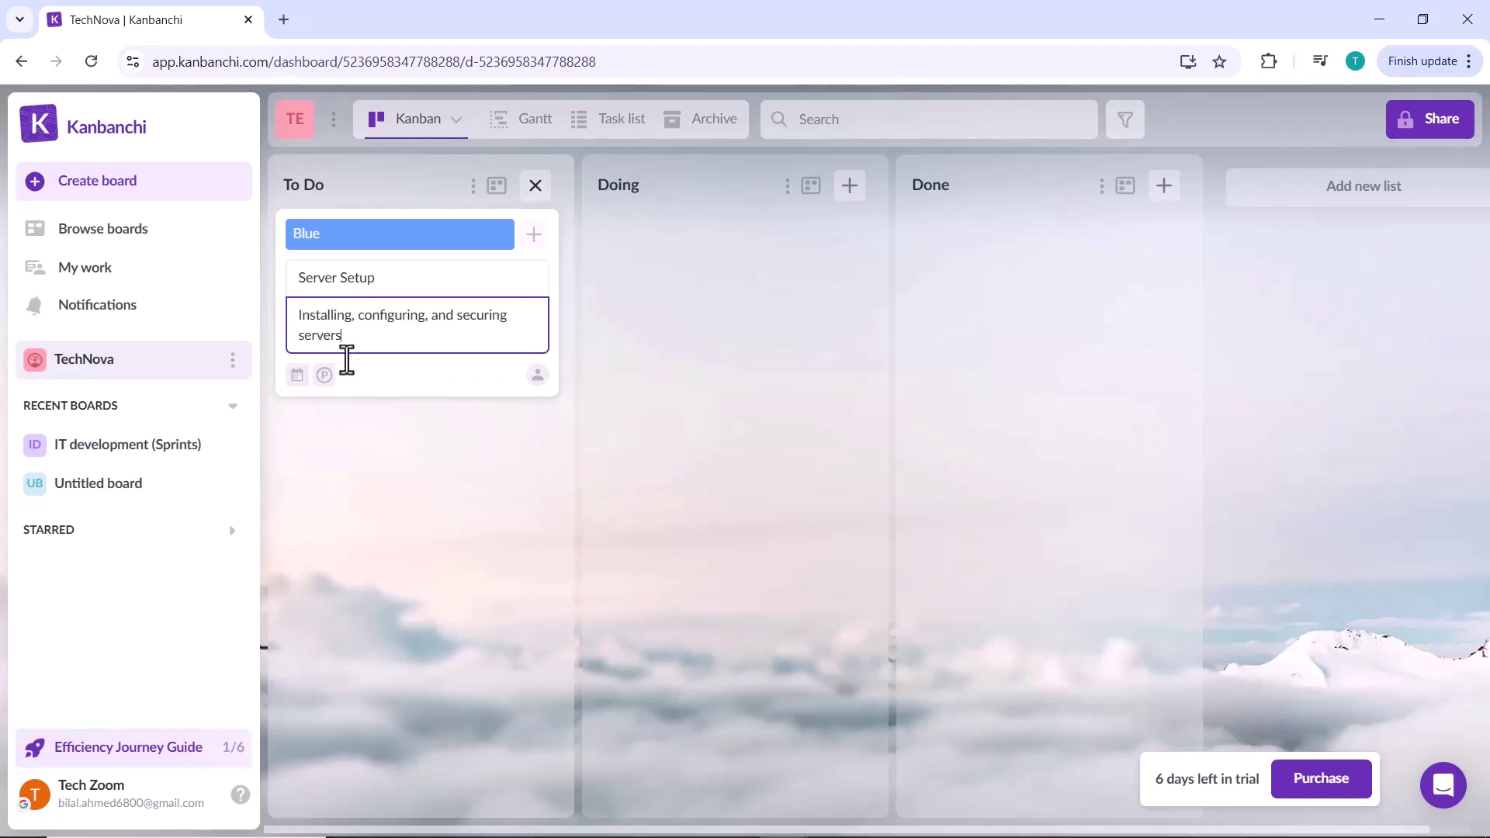
pyautogui.write('.')
pyautogui.click(324, 374)
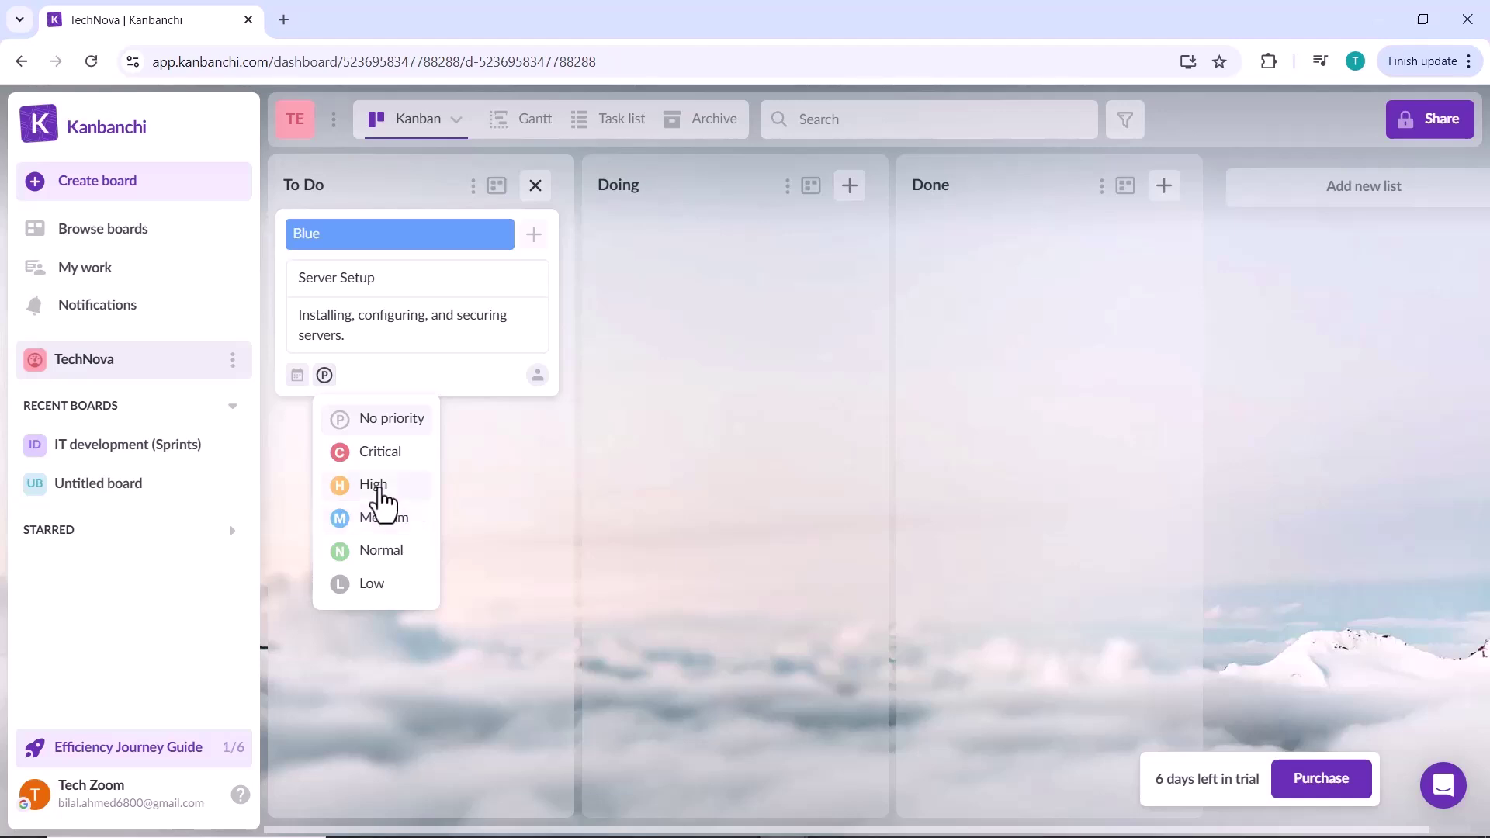
pyautogui.click(379, 487)
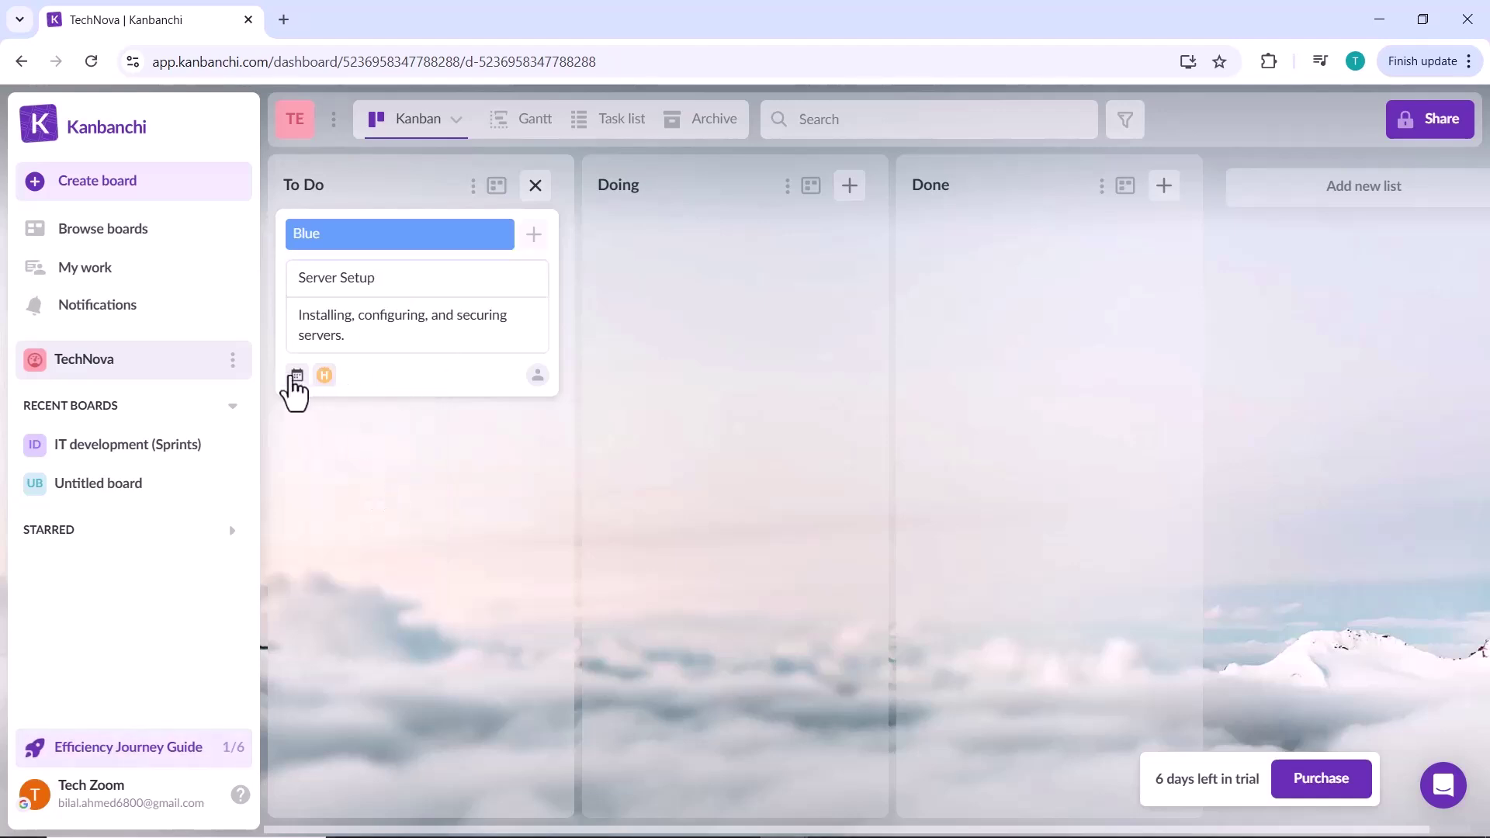
pyautogui.click(296, 376)
pyautogui.click(458, 696)
pyautogui.click(424, 406)
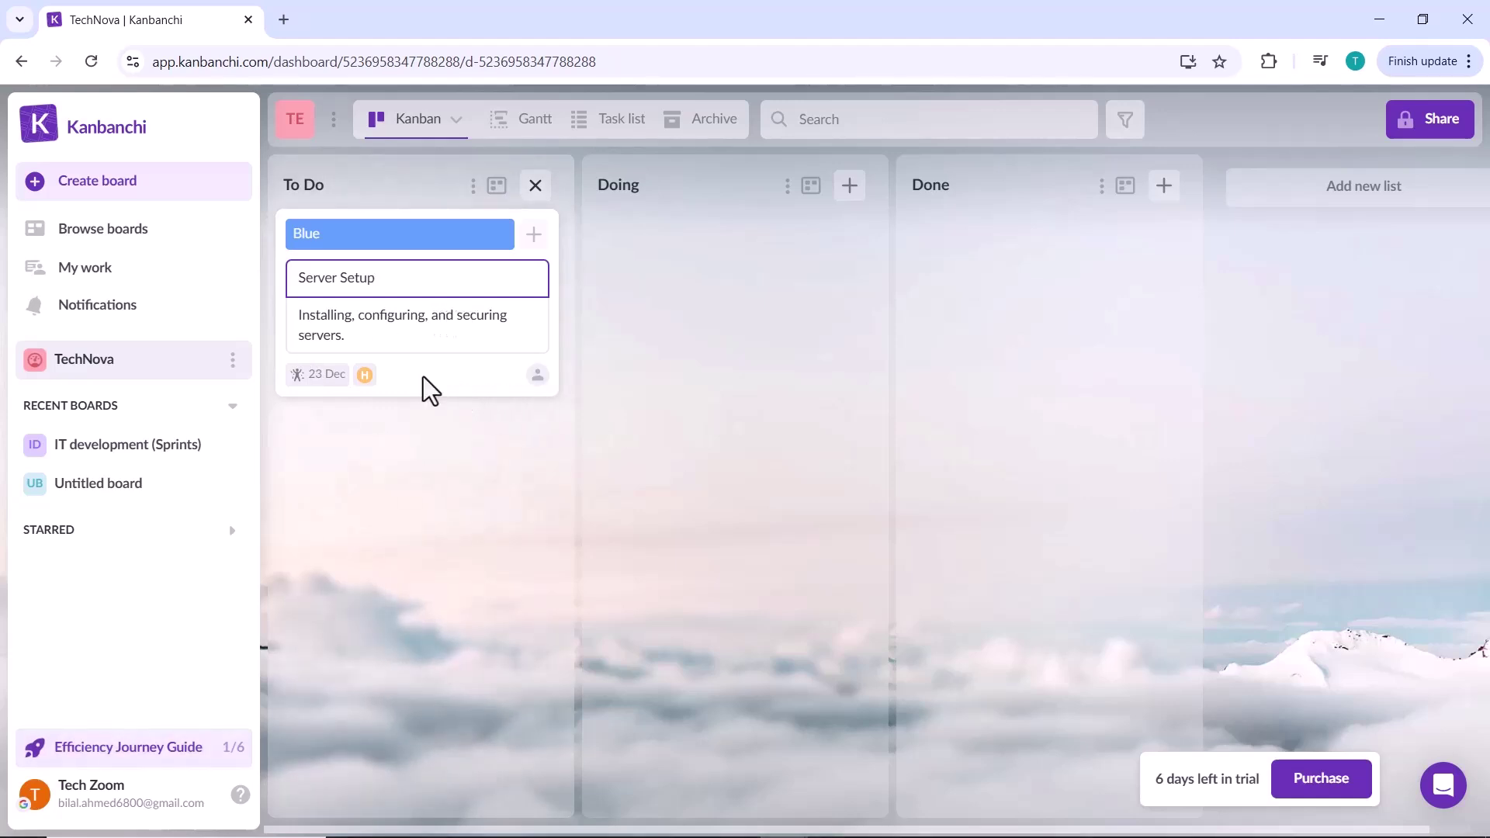
pyautogui.write('.')
pyautogui.press('Return')
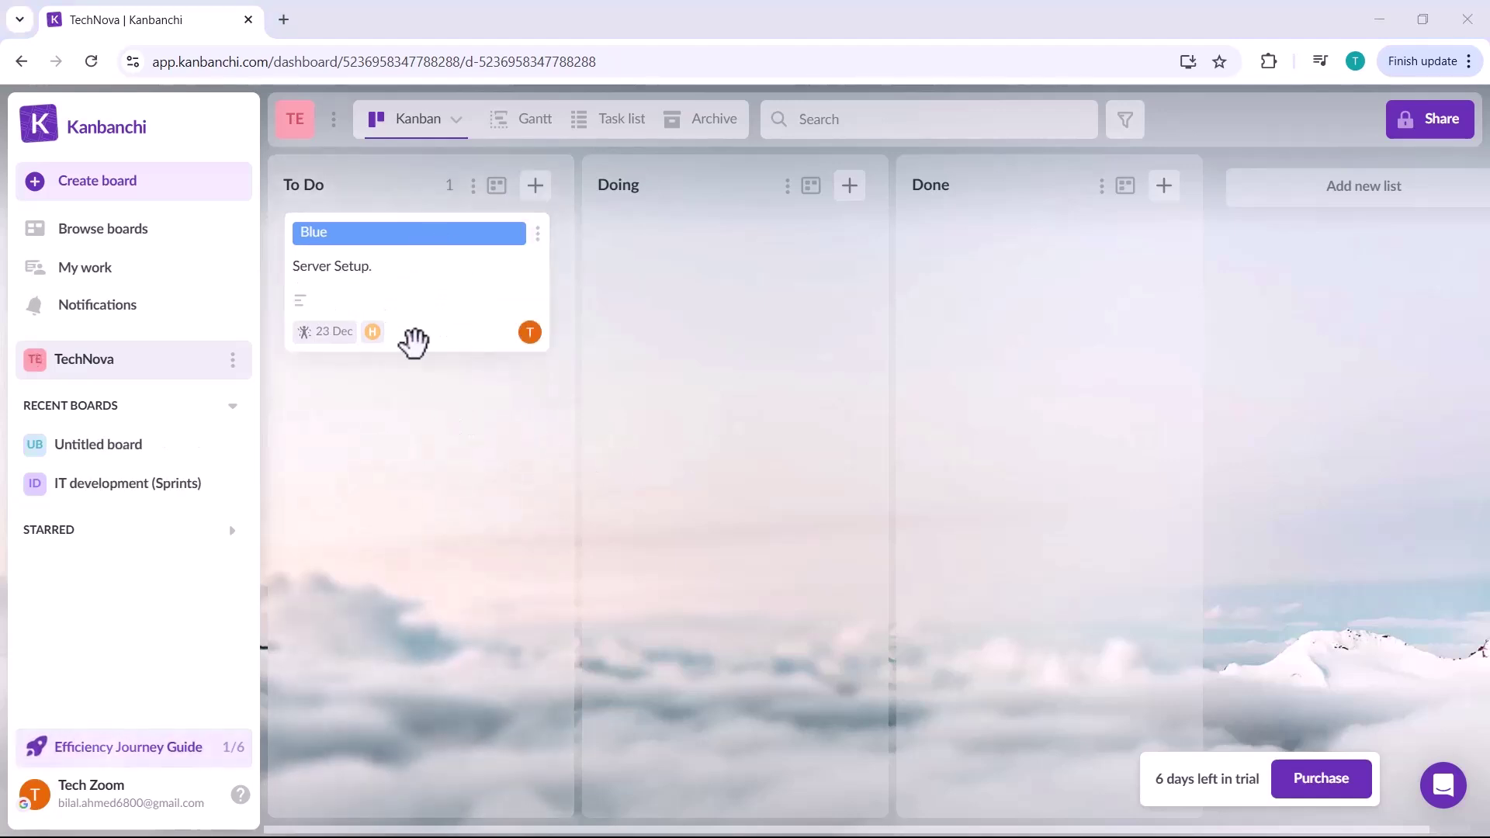
# Add a 'Cybersecurity tool research' card to To Do dated 24–26 Dec and open its details
pyautogui.click(535, 190)
pyautogui.write('Cybersecurity tool research')
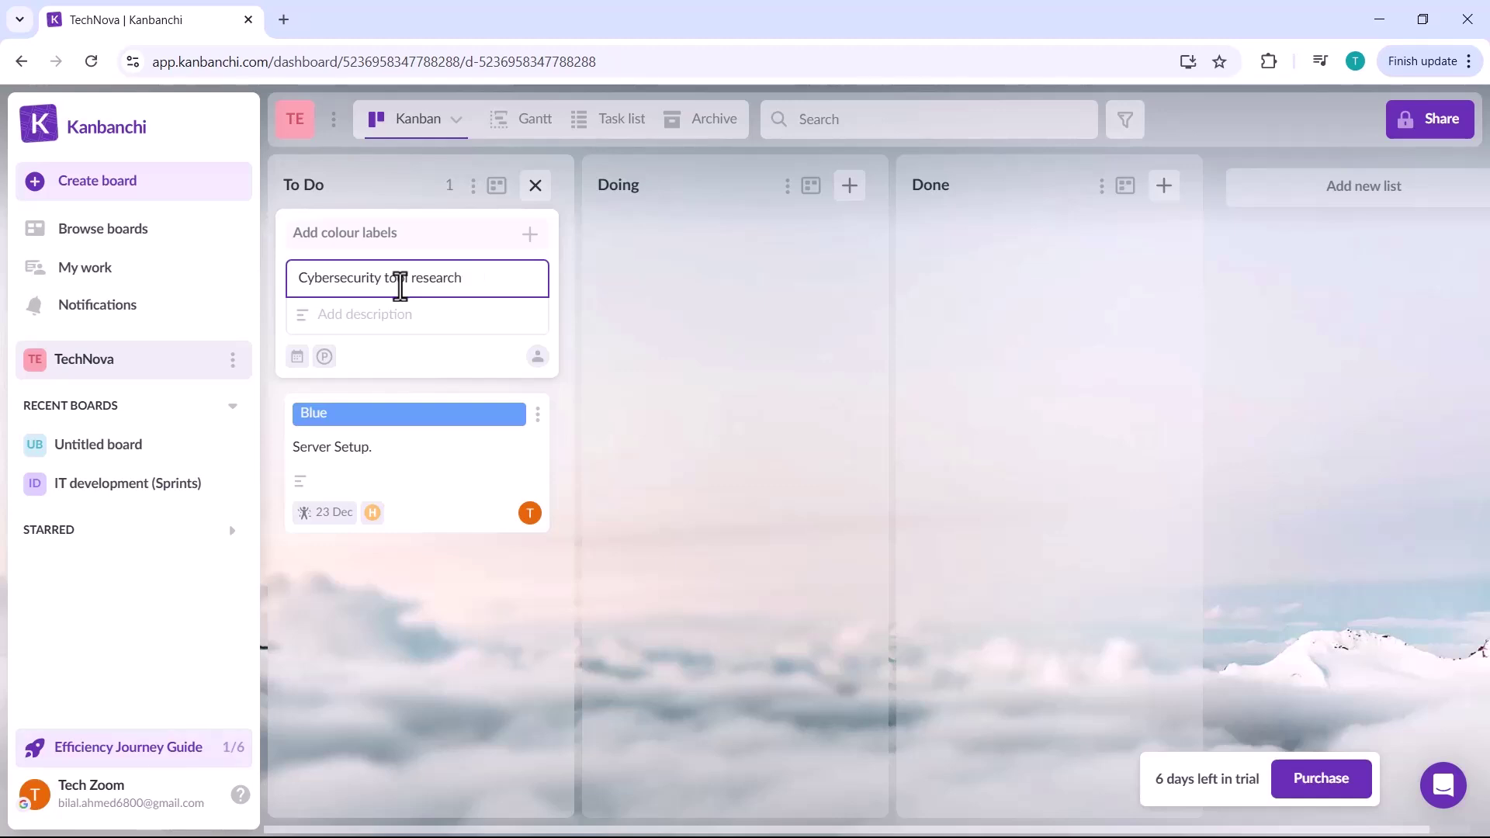
pyautogui.click(297, 357)
pyautogui.click(342, 412)
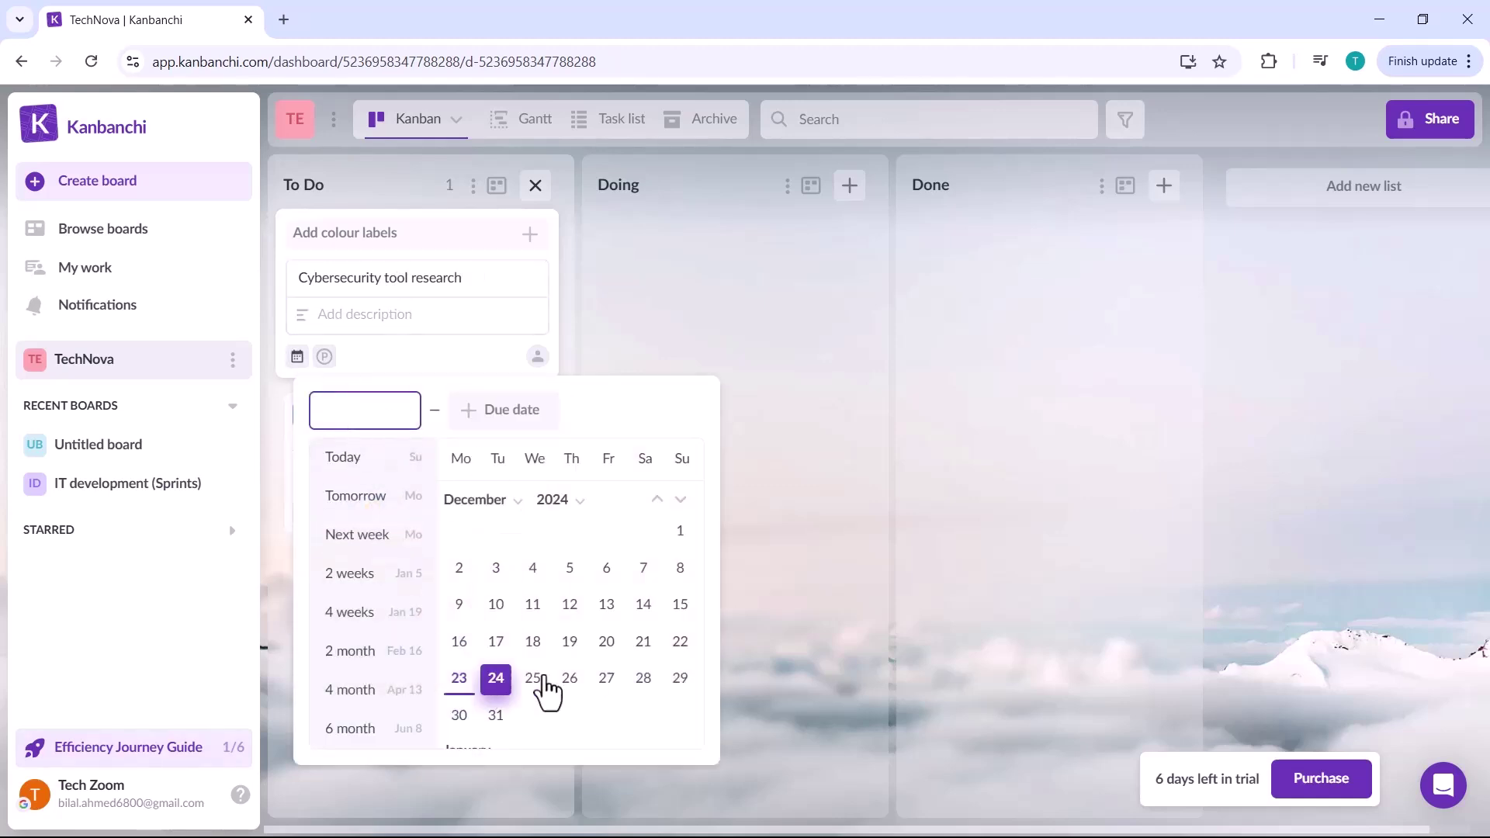
pyautogui.click(496, 677)
pyautogui.click(570, 677)
pyautogui.click(590, 325)
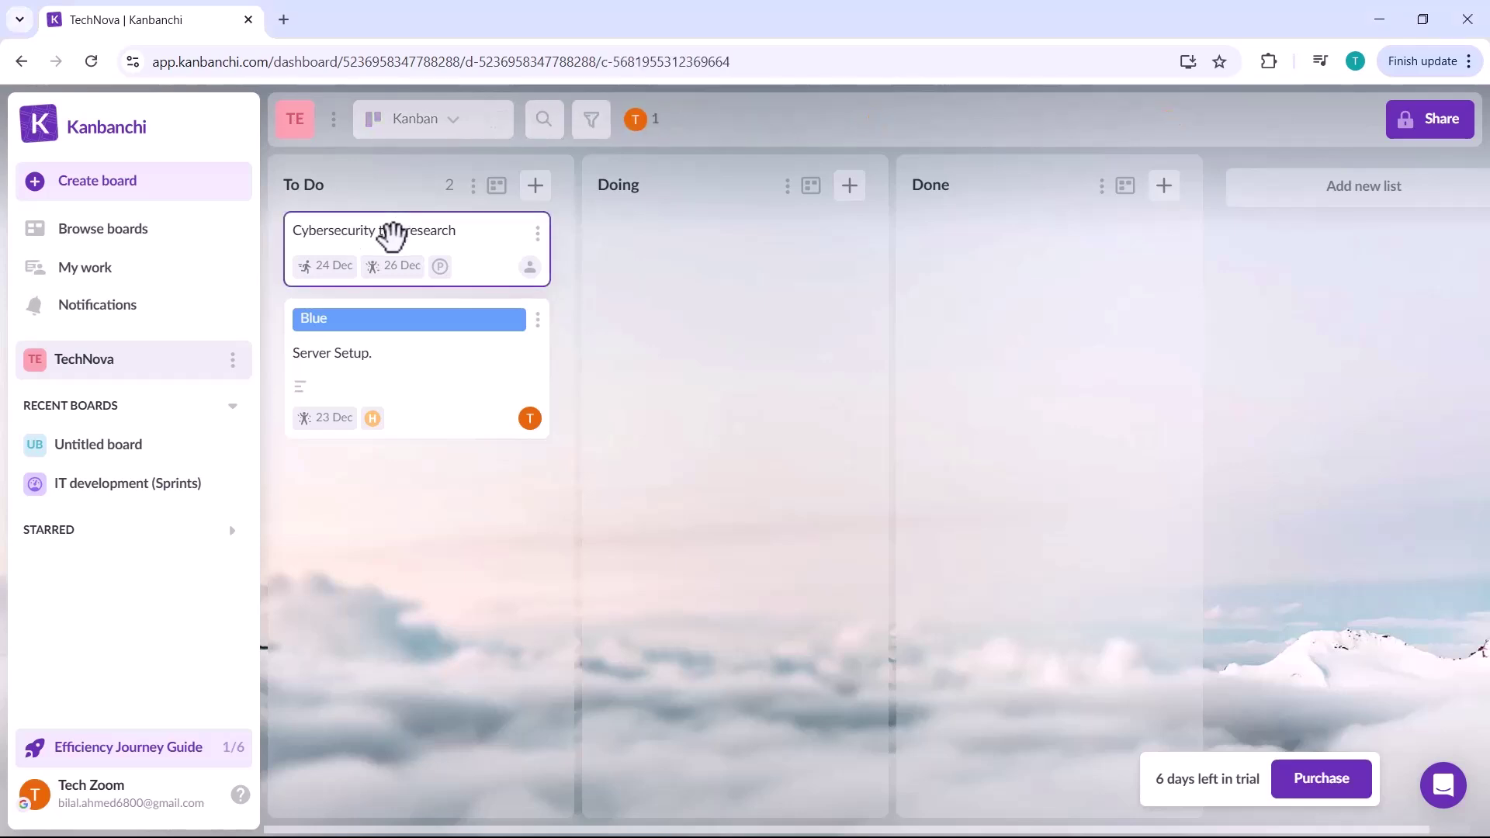
pyautogui.click(531, 252)
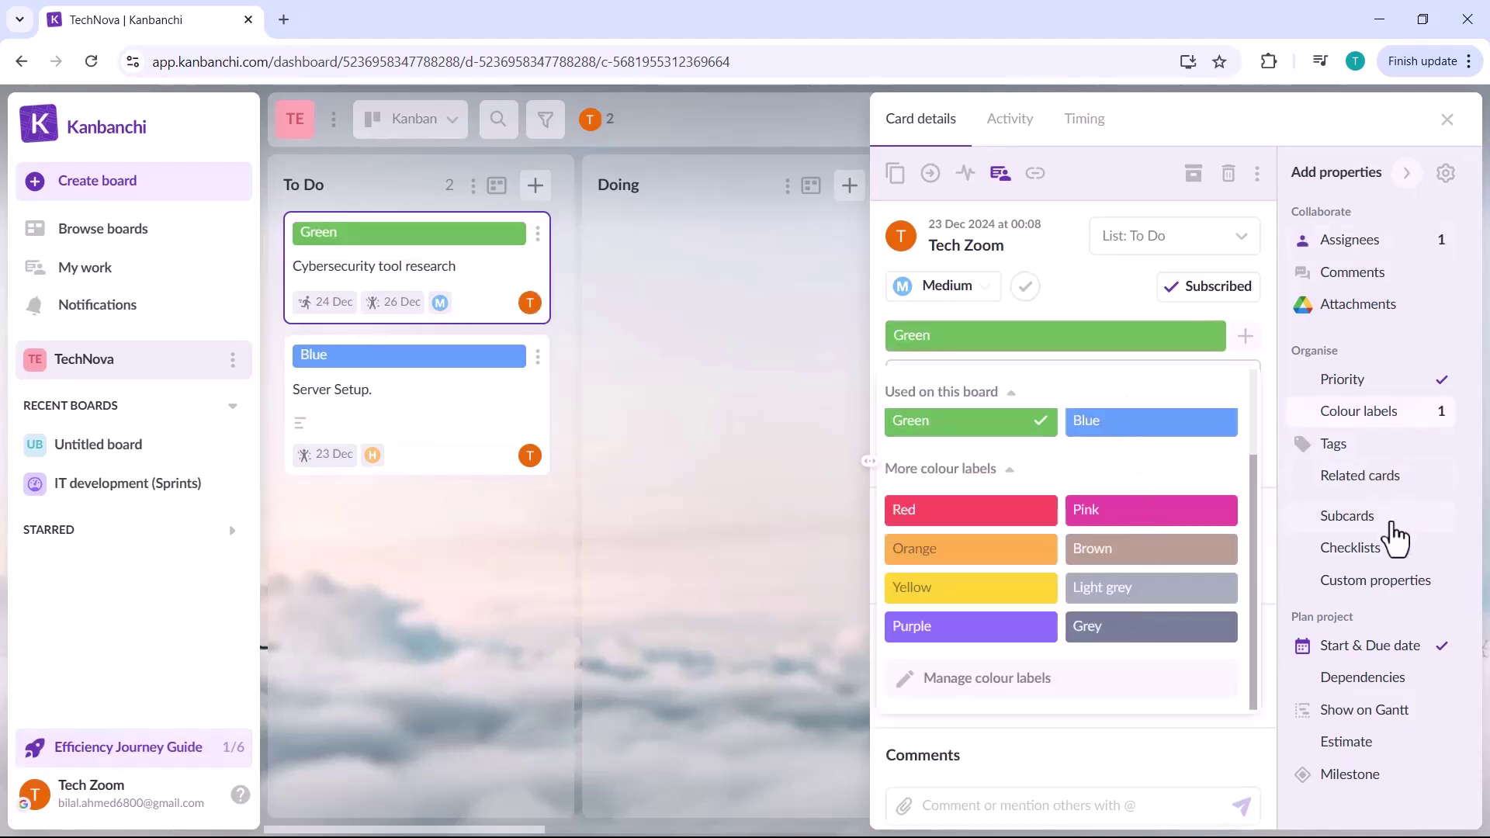
# Add a checklist and a dependency, show the card on Gantt, and clear its due date
pyautogui.click(1394, 545)
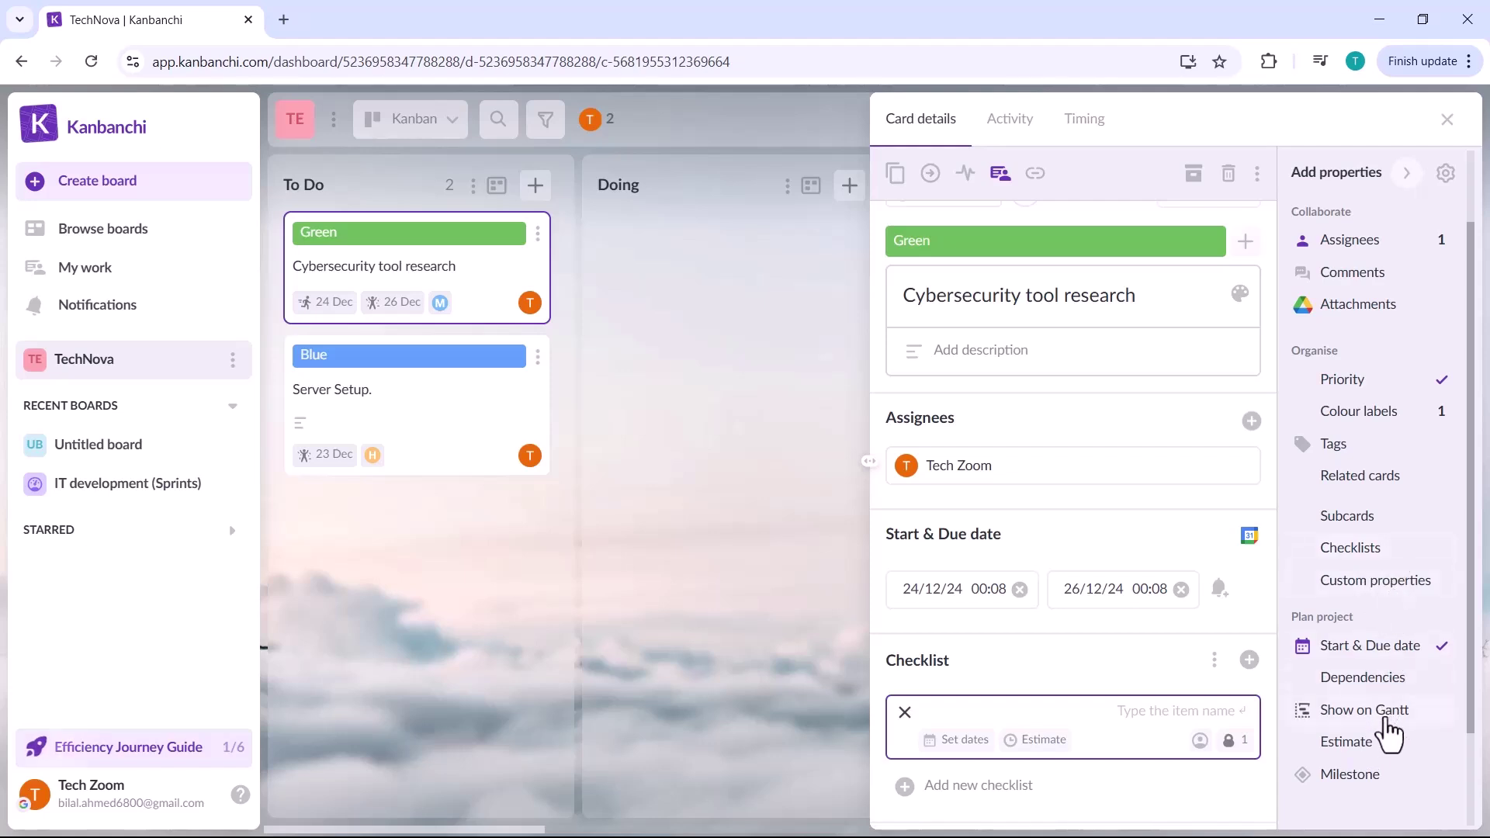
pyautogui.click(1427, 683)
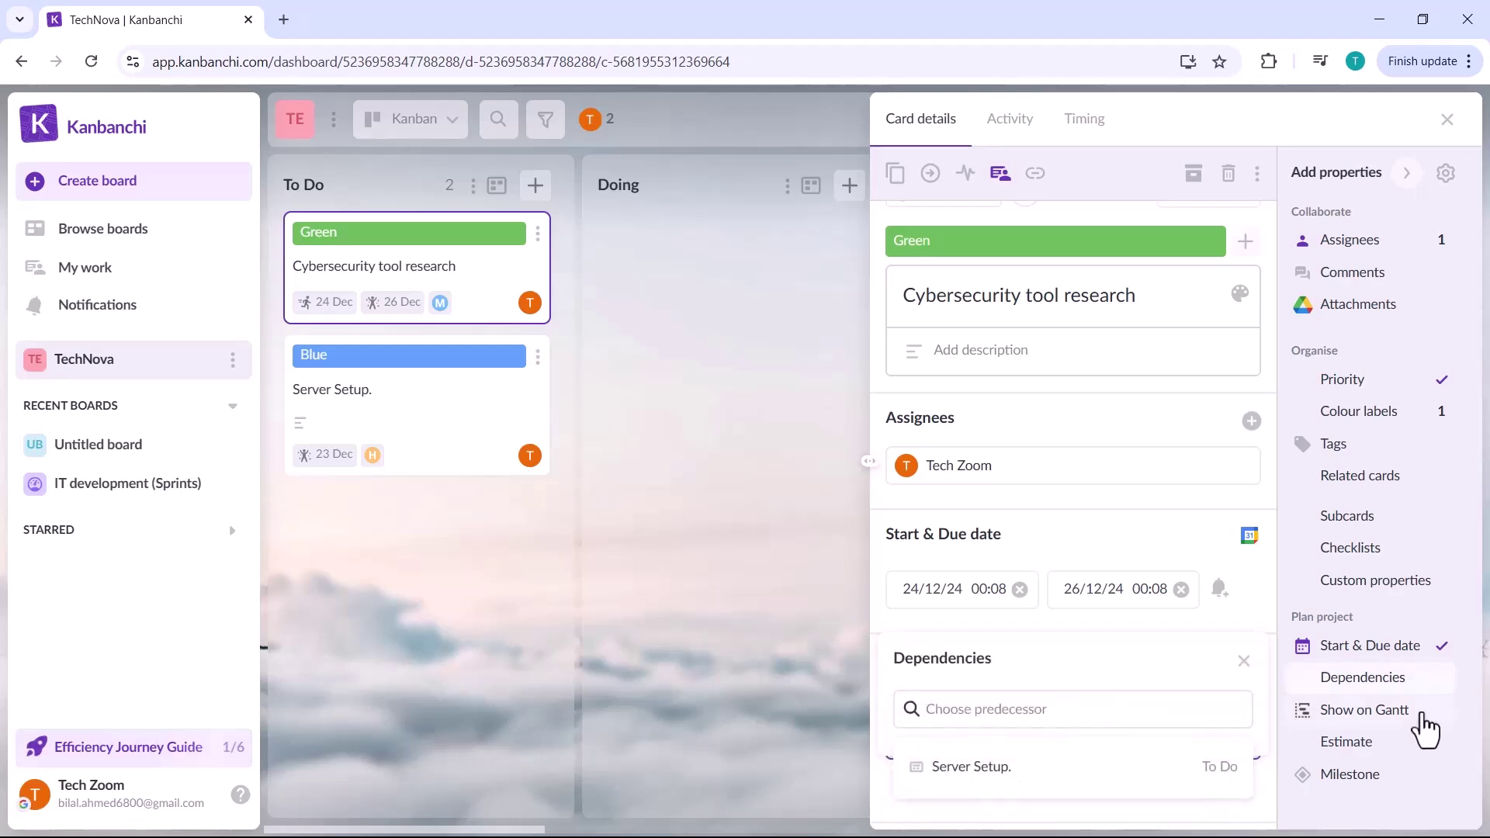
pyautogui.click(1428, 710)
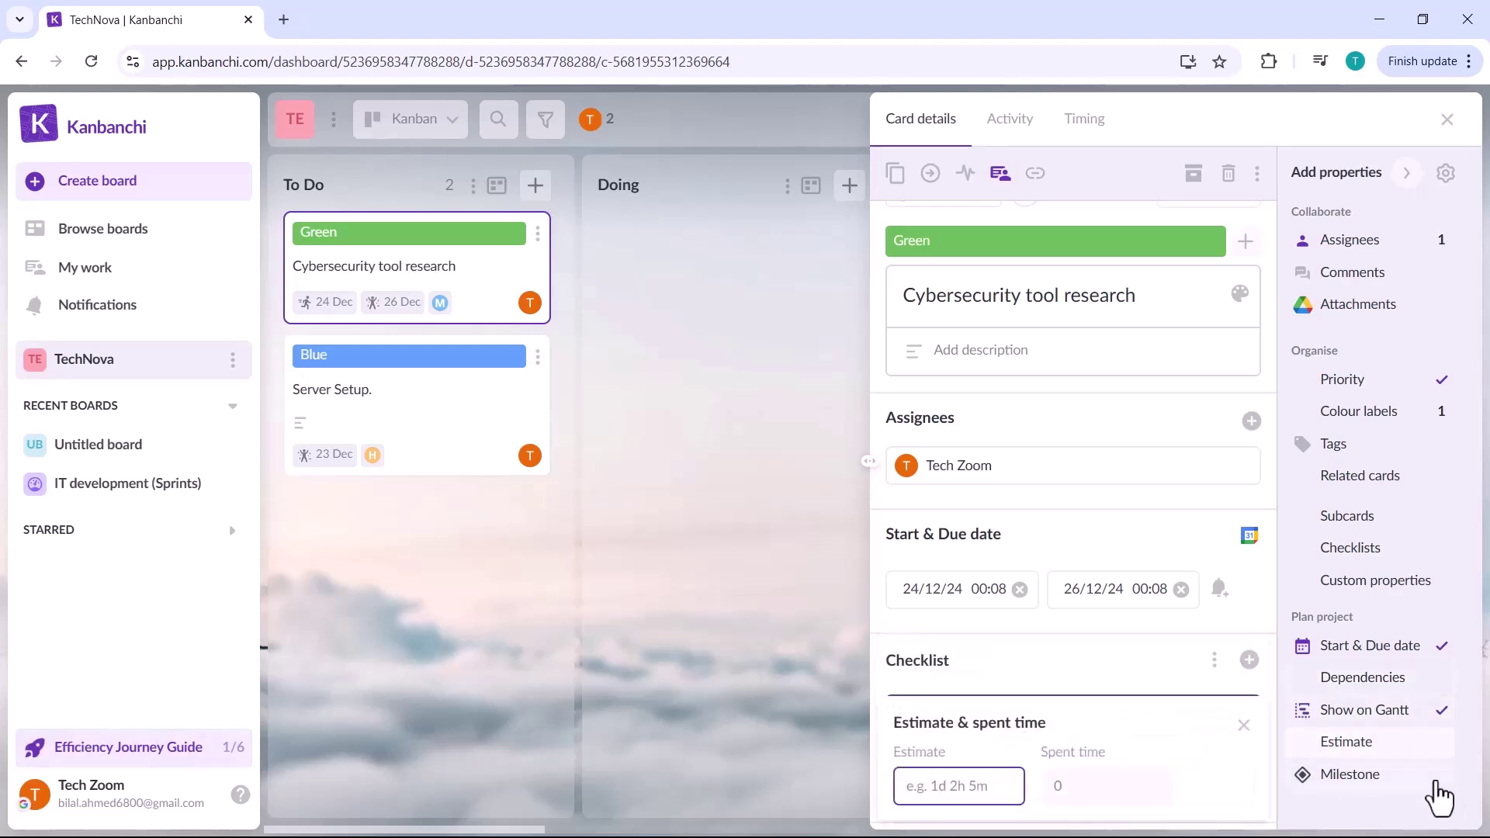
pyautogui.click(1180, 589)
# Add a 'Security patches' card to Doing with Normal priority, dated 26–29 Dec
pyautogui.click(775, 306)
pyautogui.doubleClick(673, 243)
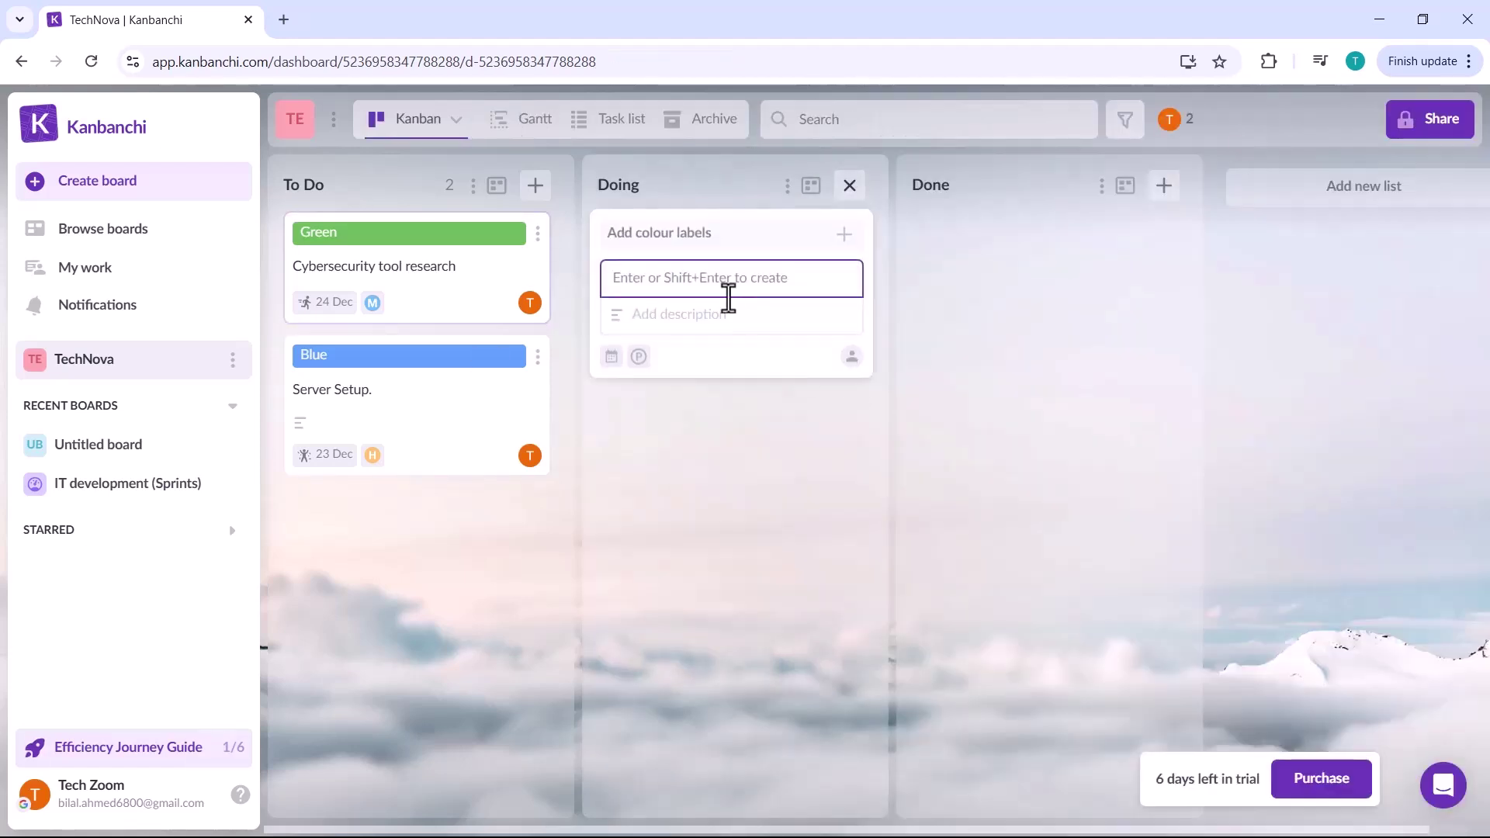
pyautogui.write('Security patches')
pyautogui.click(611, 356)
pyautogui.click(644, 528)
pyautogui.click(584, 356)
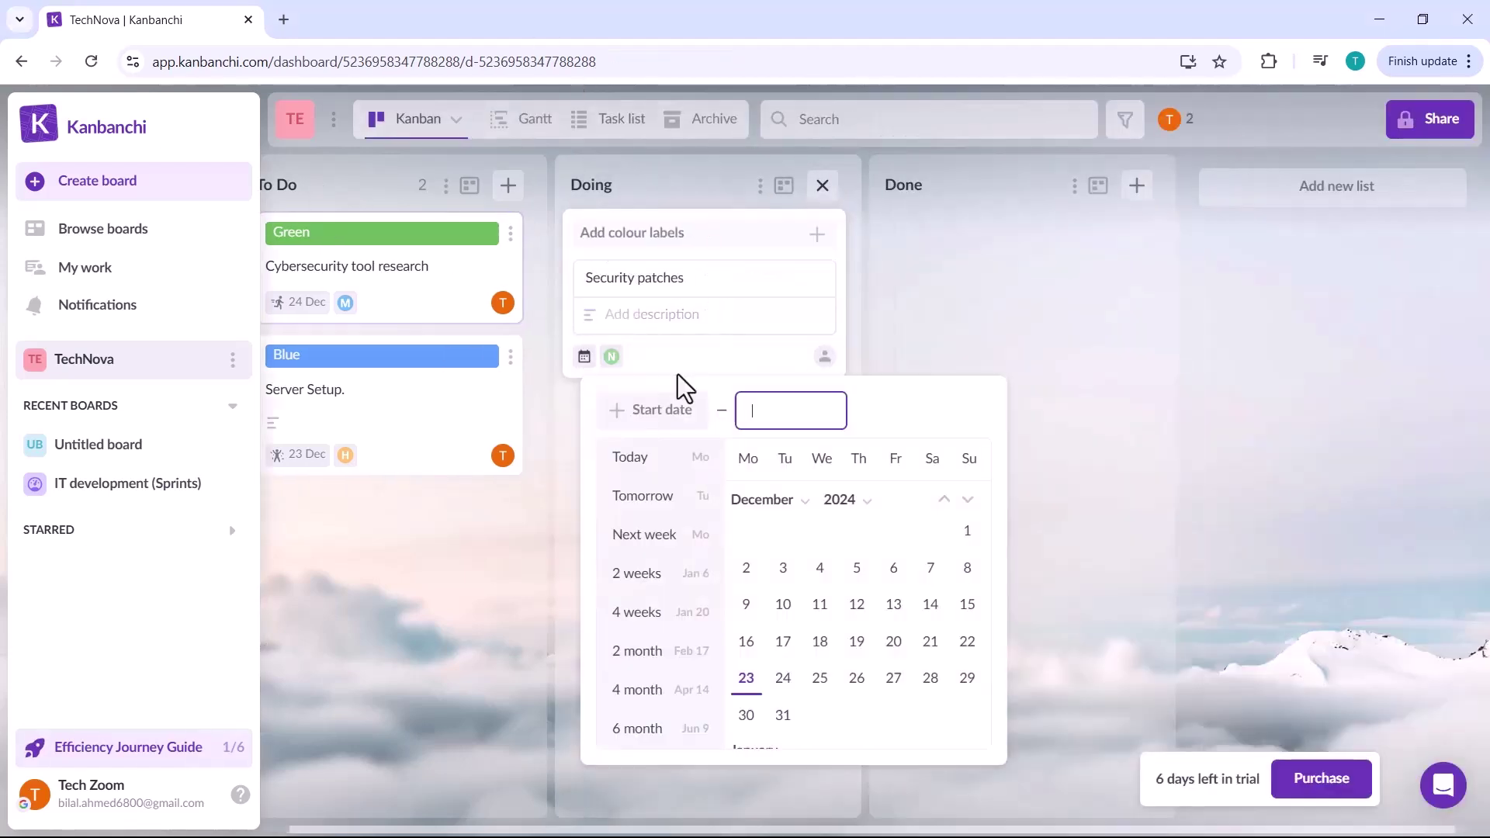
pyautogui.click(659, 408)
pyautogui.click(857, 678)
pyautogui.click(965, 679)
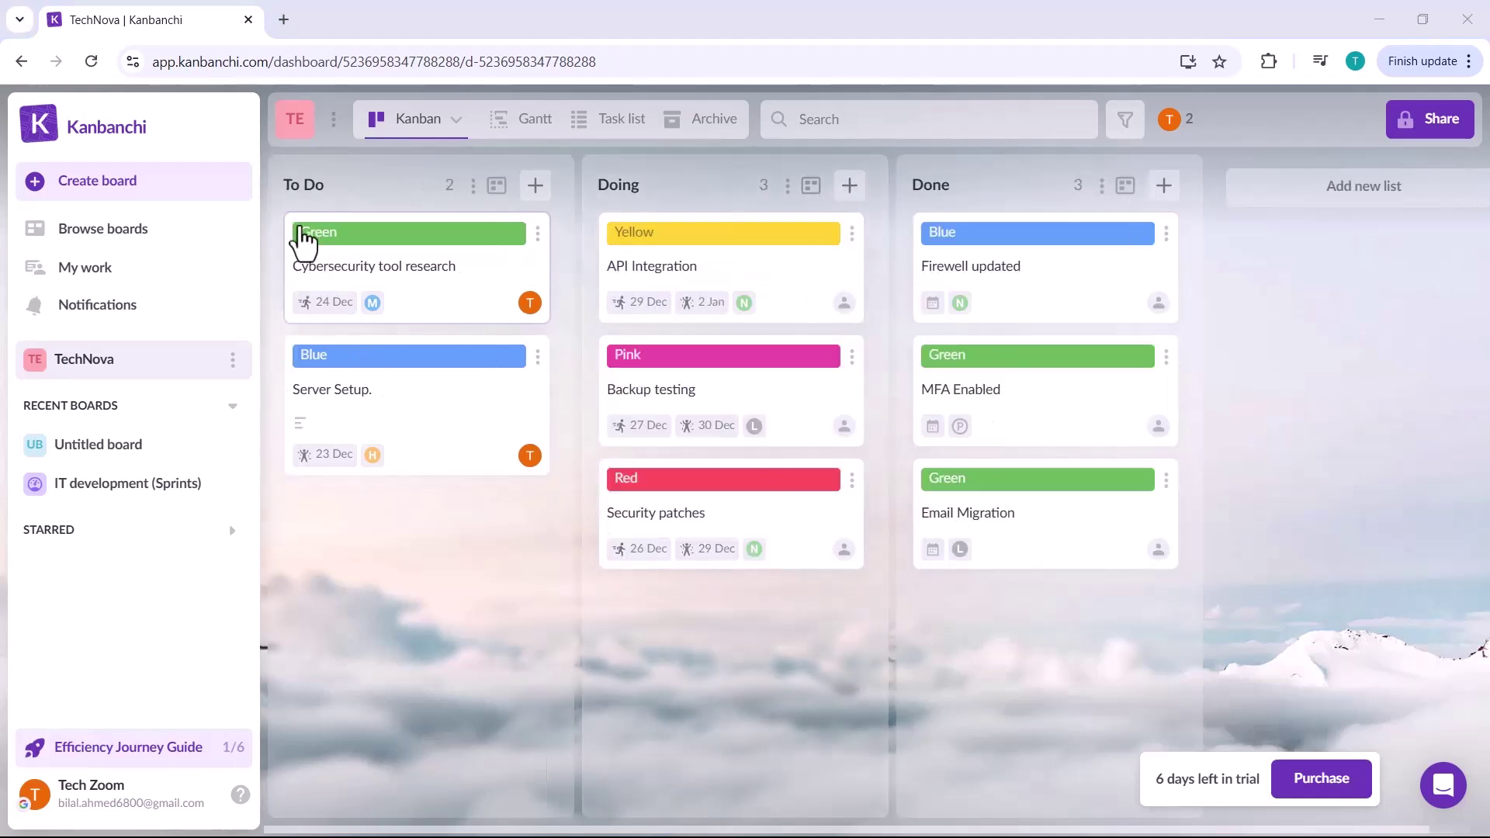
# Move Backup testing into Done, MFA Enabled into Doing, and keep Cybersecurity tool research in To Do
pyautogui.moveTo(361, 256); pyautogui.dragTo(687, 669)
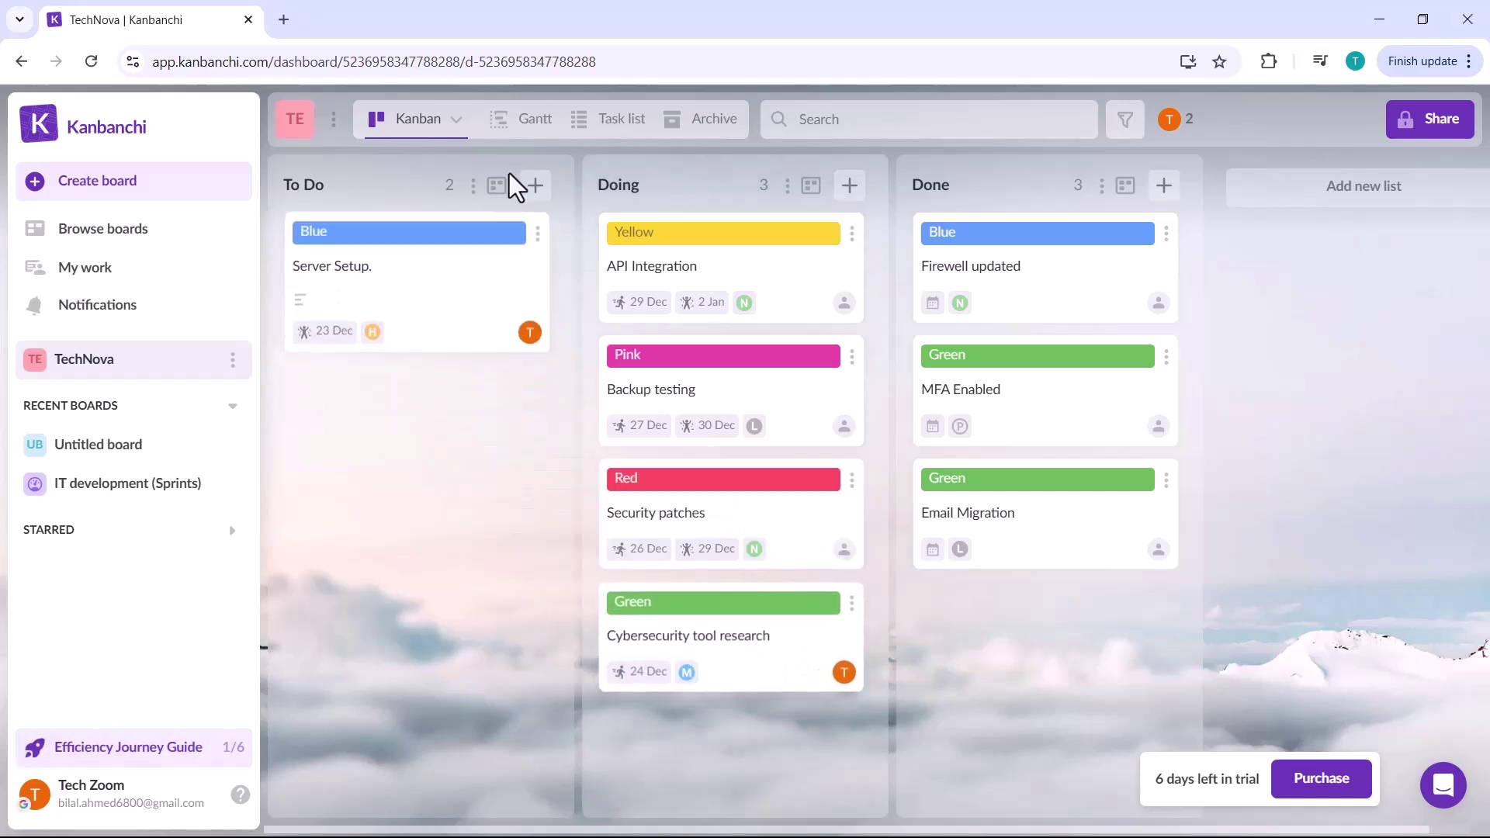
pyautogui.moveTo(687, 391); pyautogui.dragTo(1024, 630)
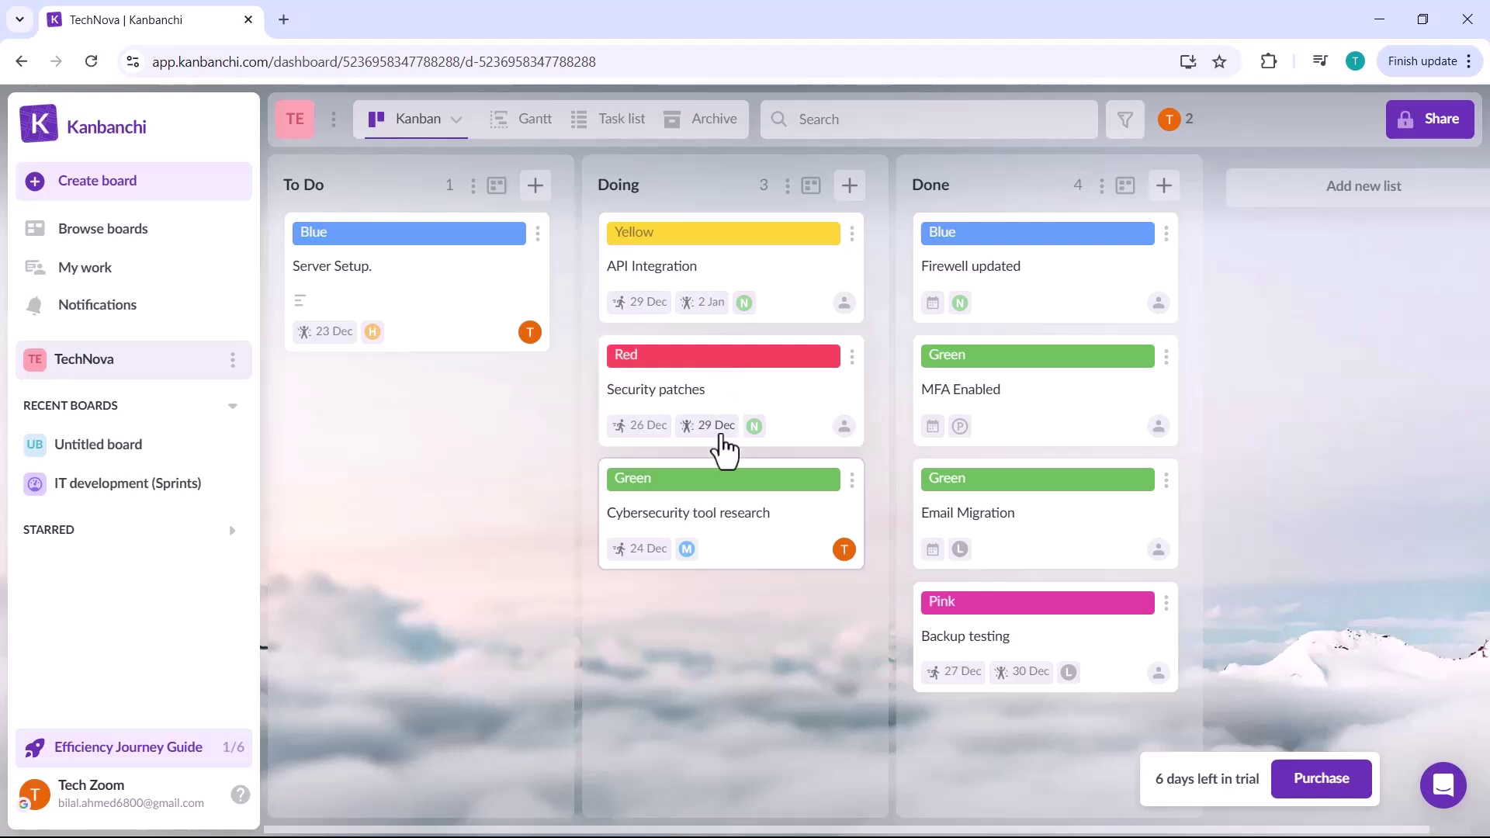
pyautogui.moveTo(699, 505); pyautogui.dragTo(516, 505)
pyautogui.moveTo(972, 388); pyautogui.dragTo(708, 542)
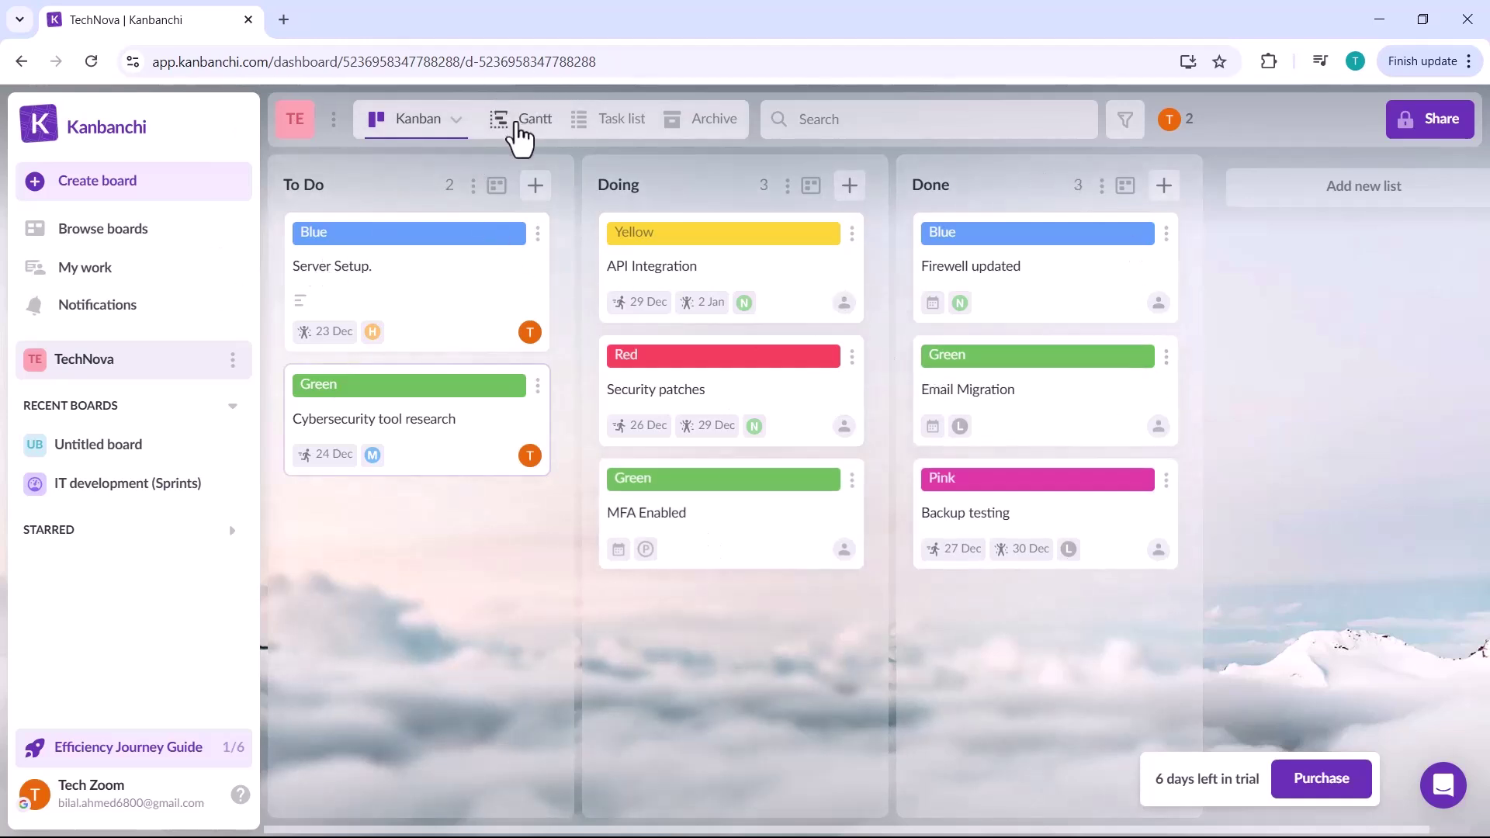
# Show Content Creation as a task list, sorting by progress and then by priority
pyautogui.click(607, 120)
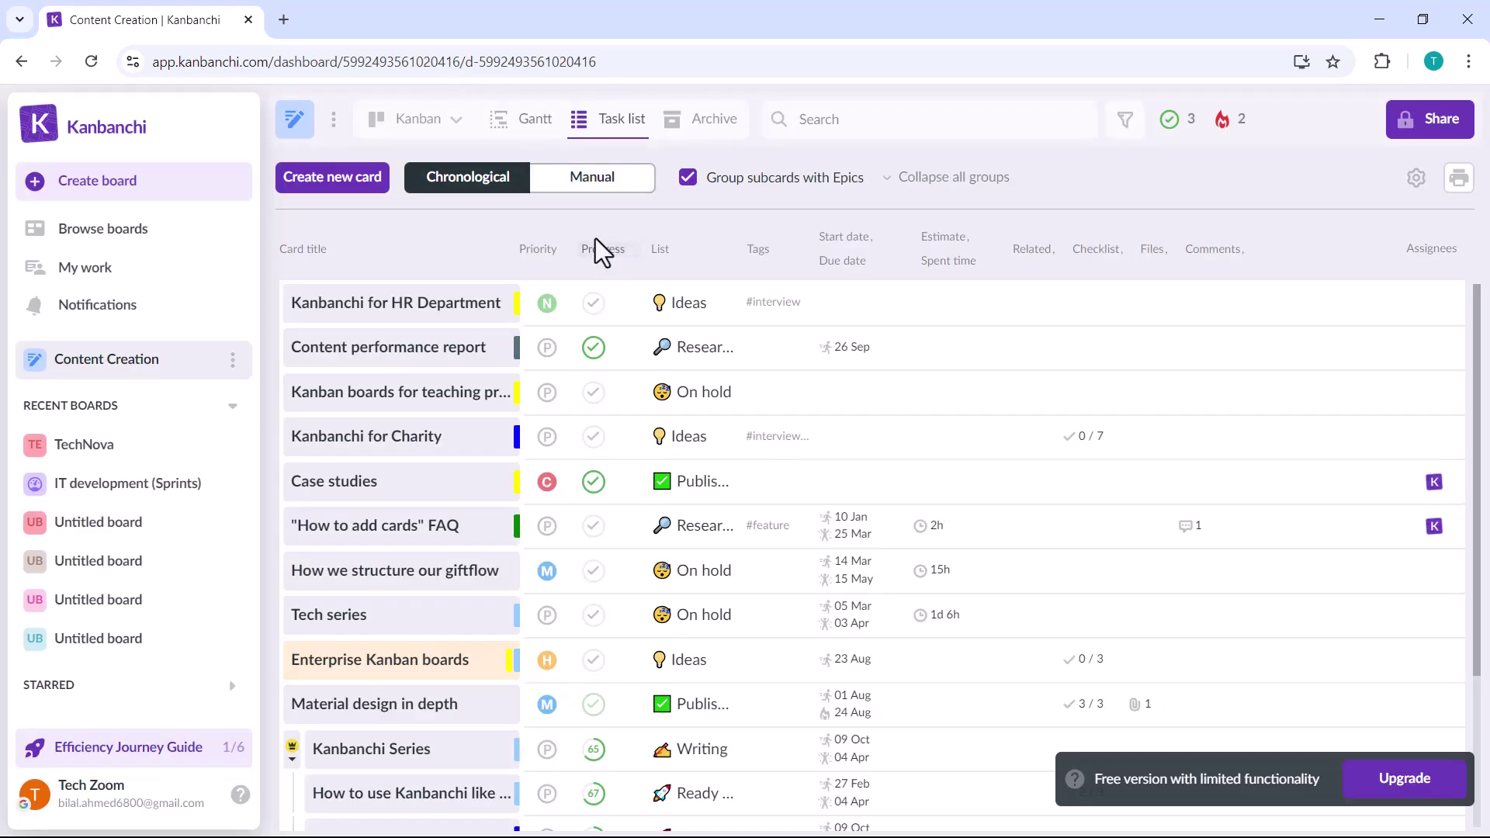
pyautogui.scroll(-3, 613, 400)
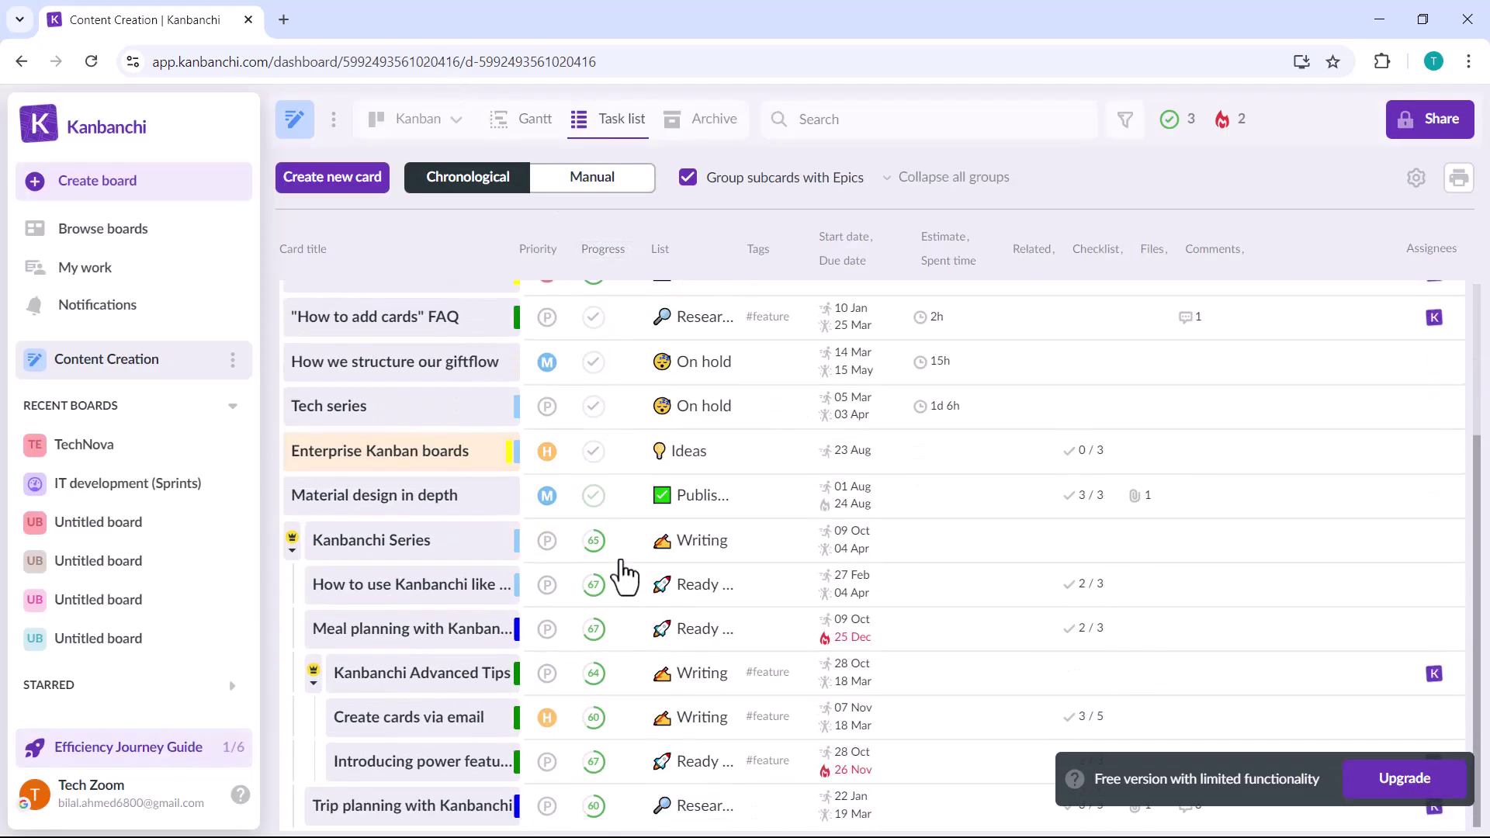
pyautogui.scroll(3, 625, 592)
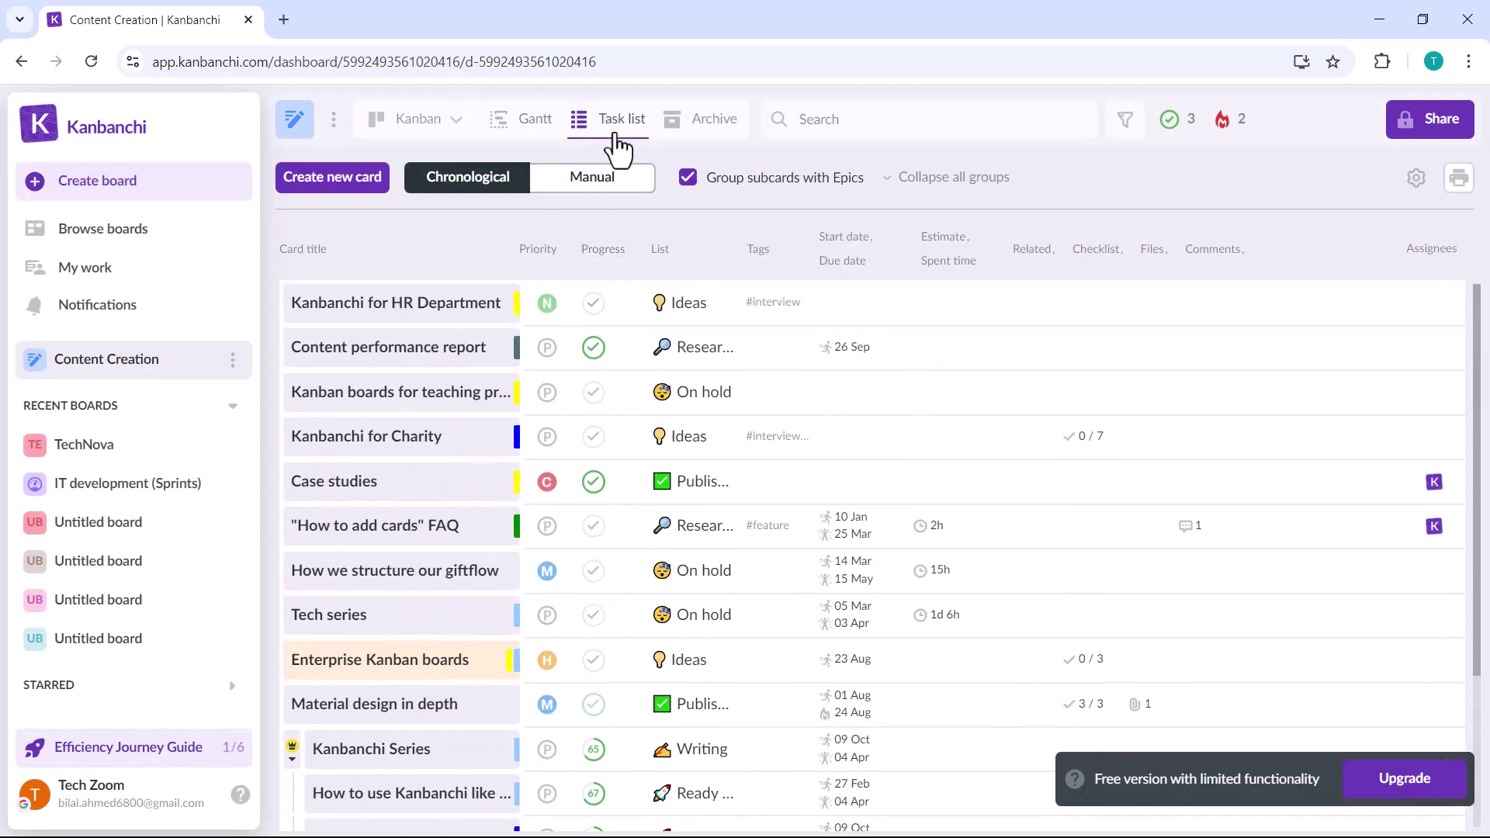
pyautogui.click(537, 248)
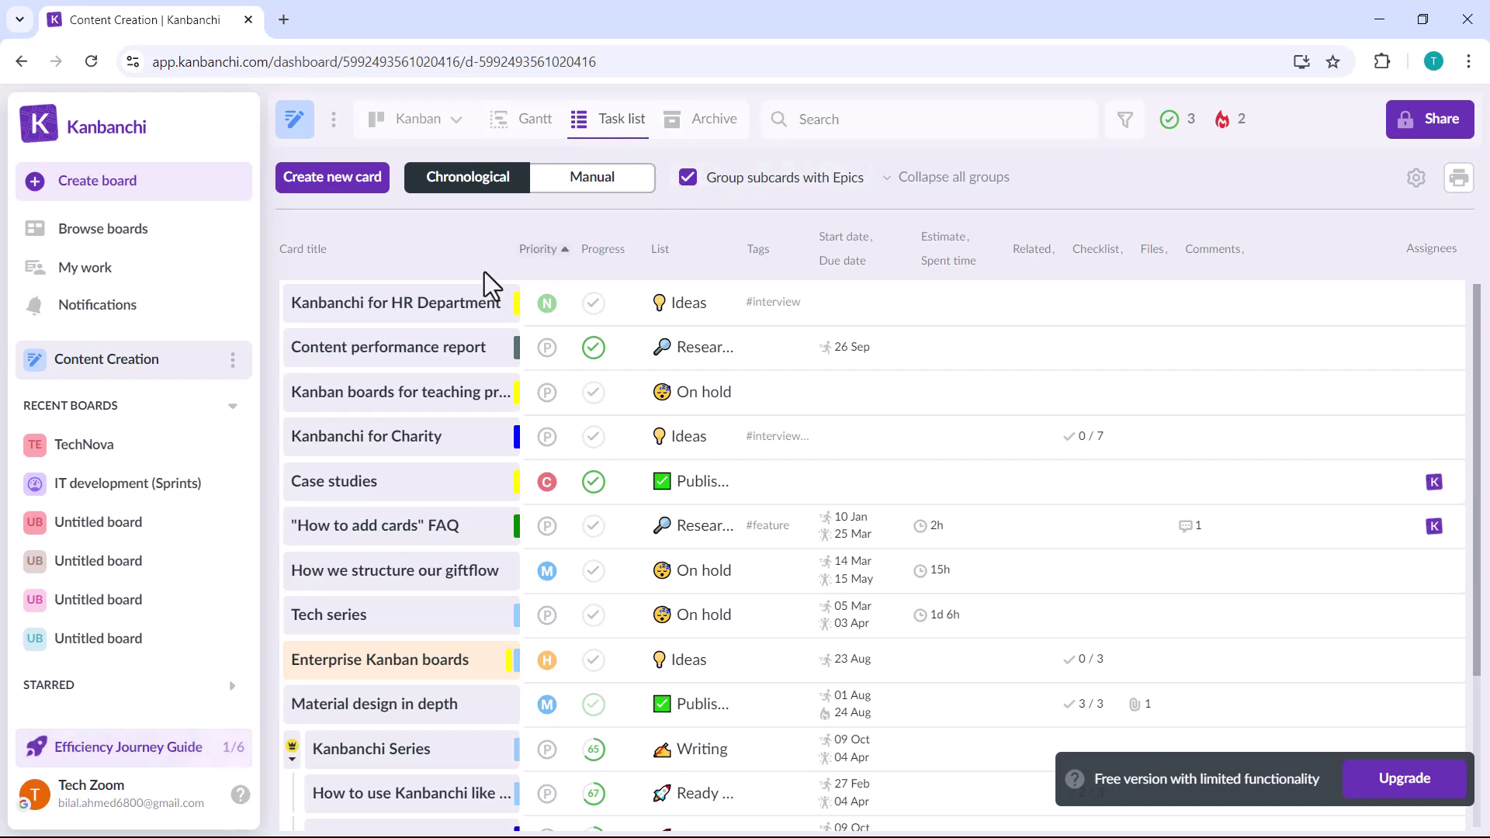
pyautogui.click(603, 249)
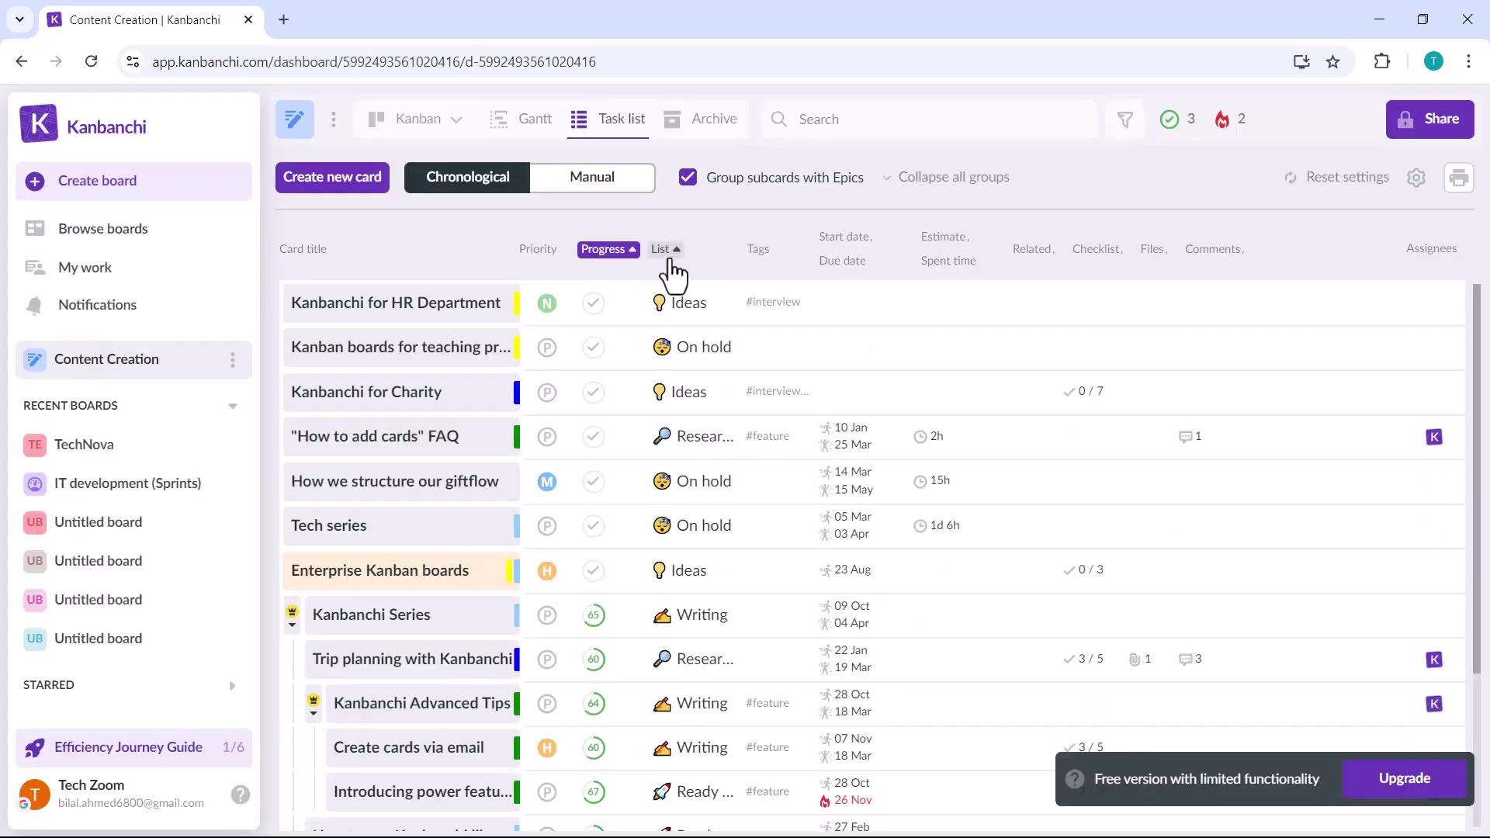
pyautogui.click(538, 248)
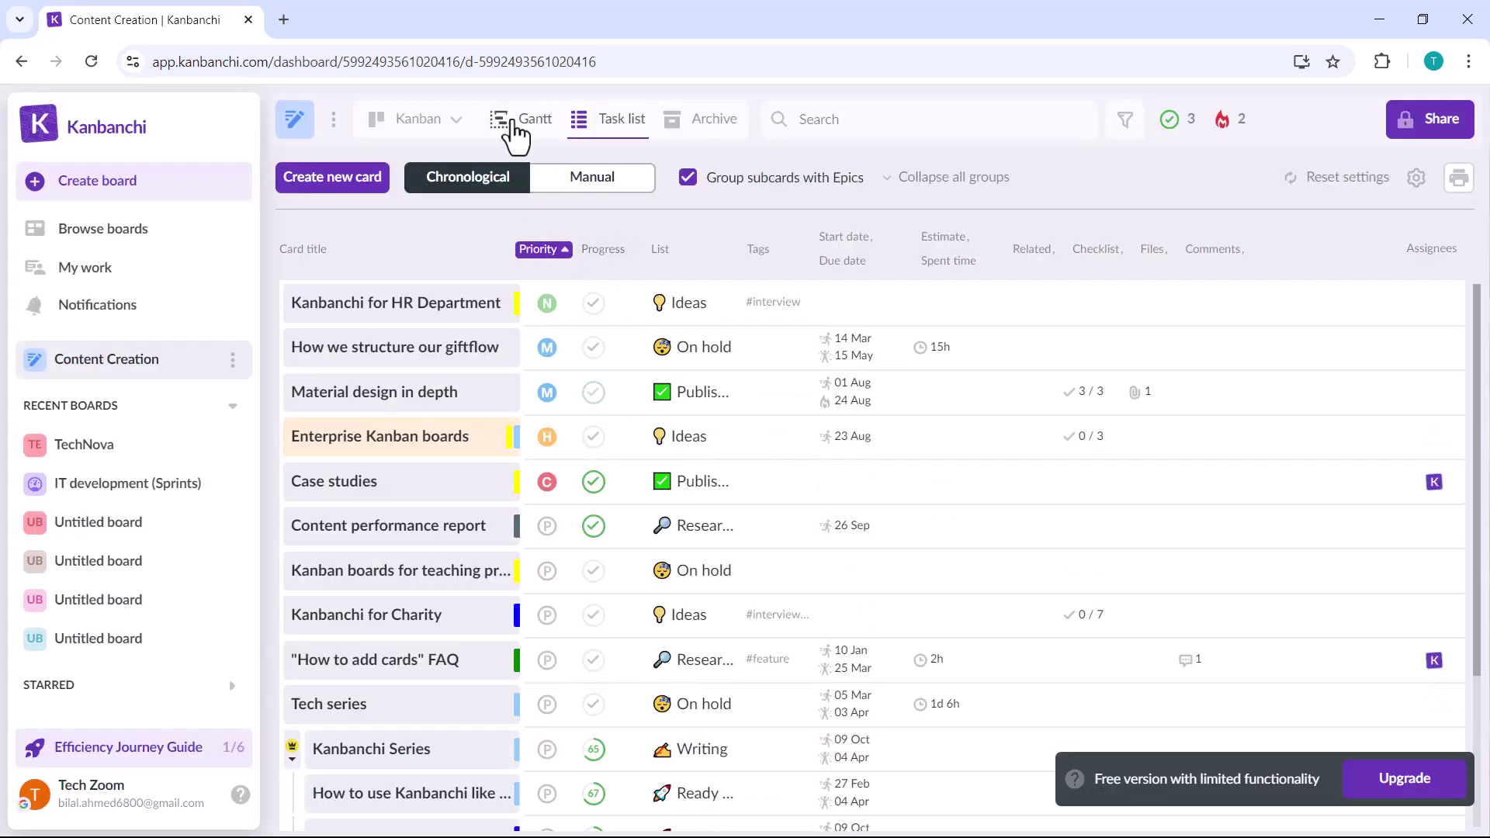
# Switch to Gantt view showing priority, progress and list name beside cards, with descriptions hidden
pyautogui.click(528, 127)
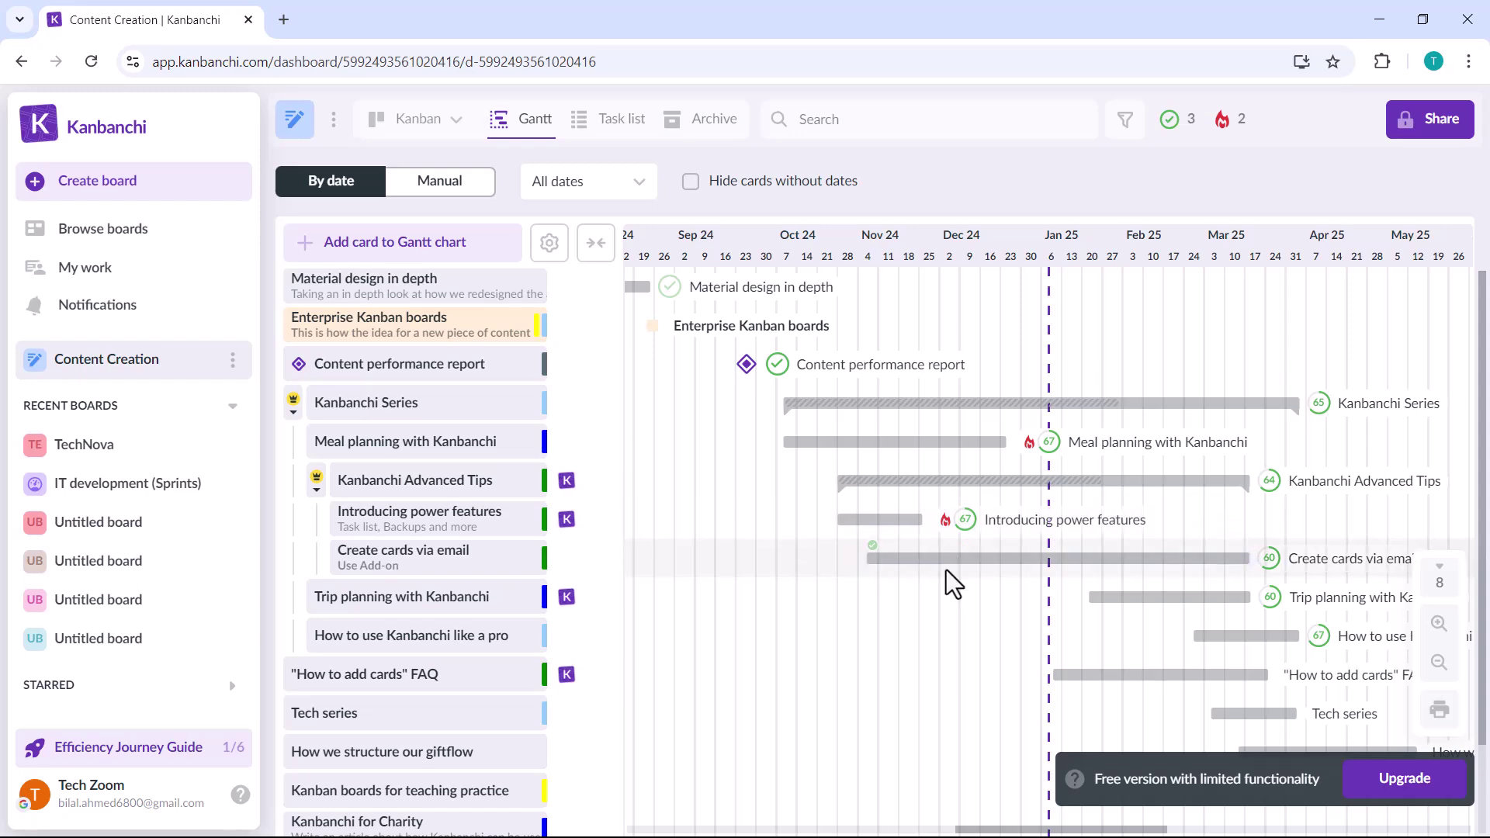
pyautogui.scroll(-2, 1088, 395)
pyautogui.scroll(2, 1083, 450)
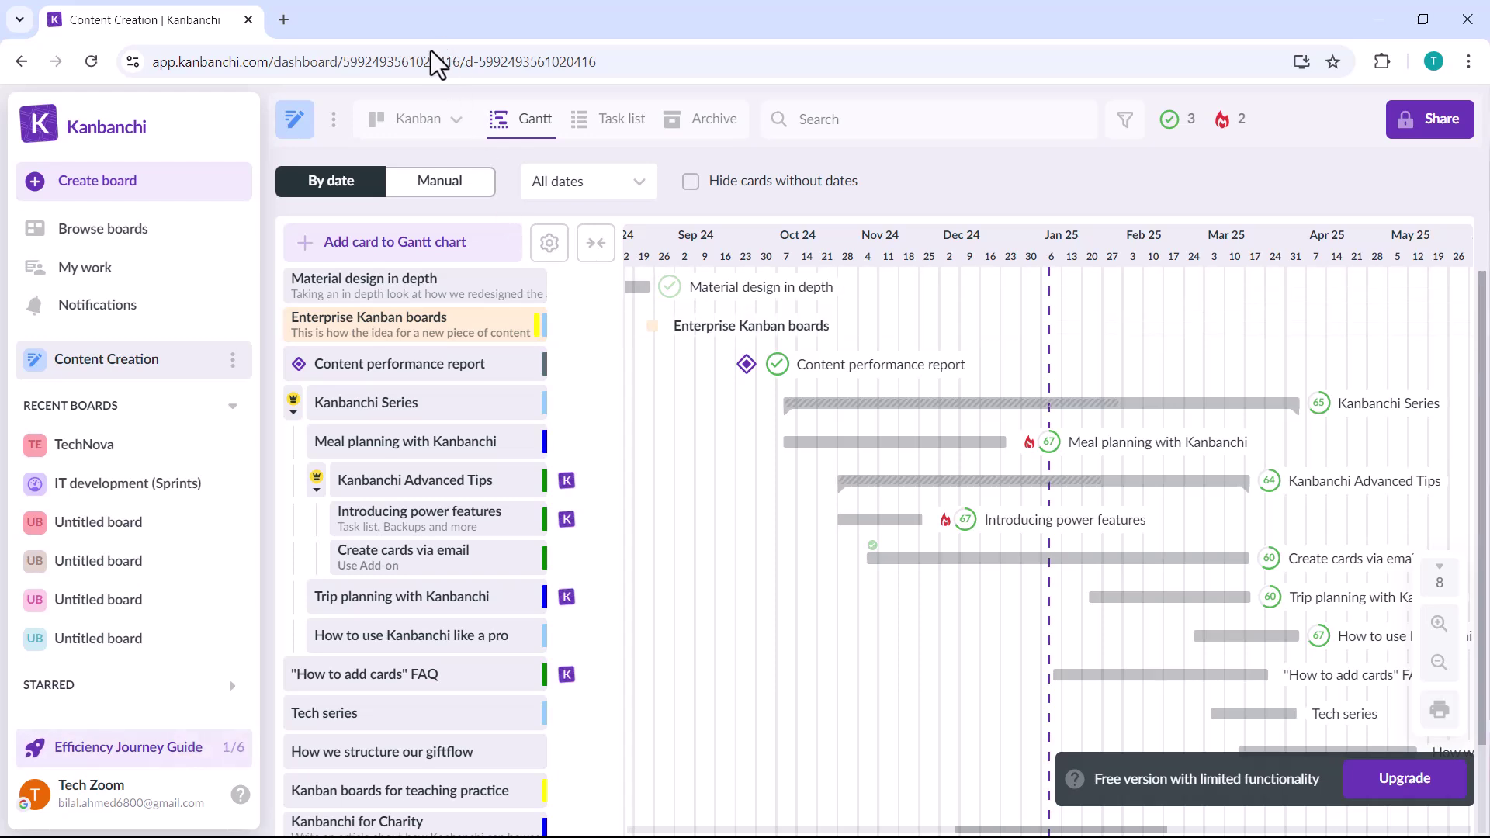
pyautogui.click(549, 244)
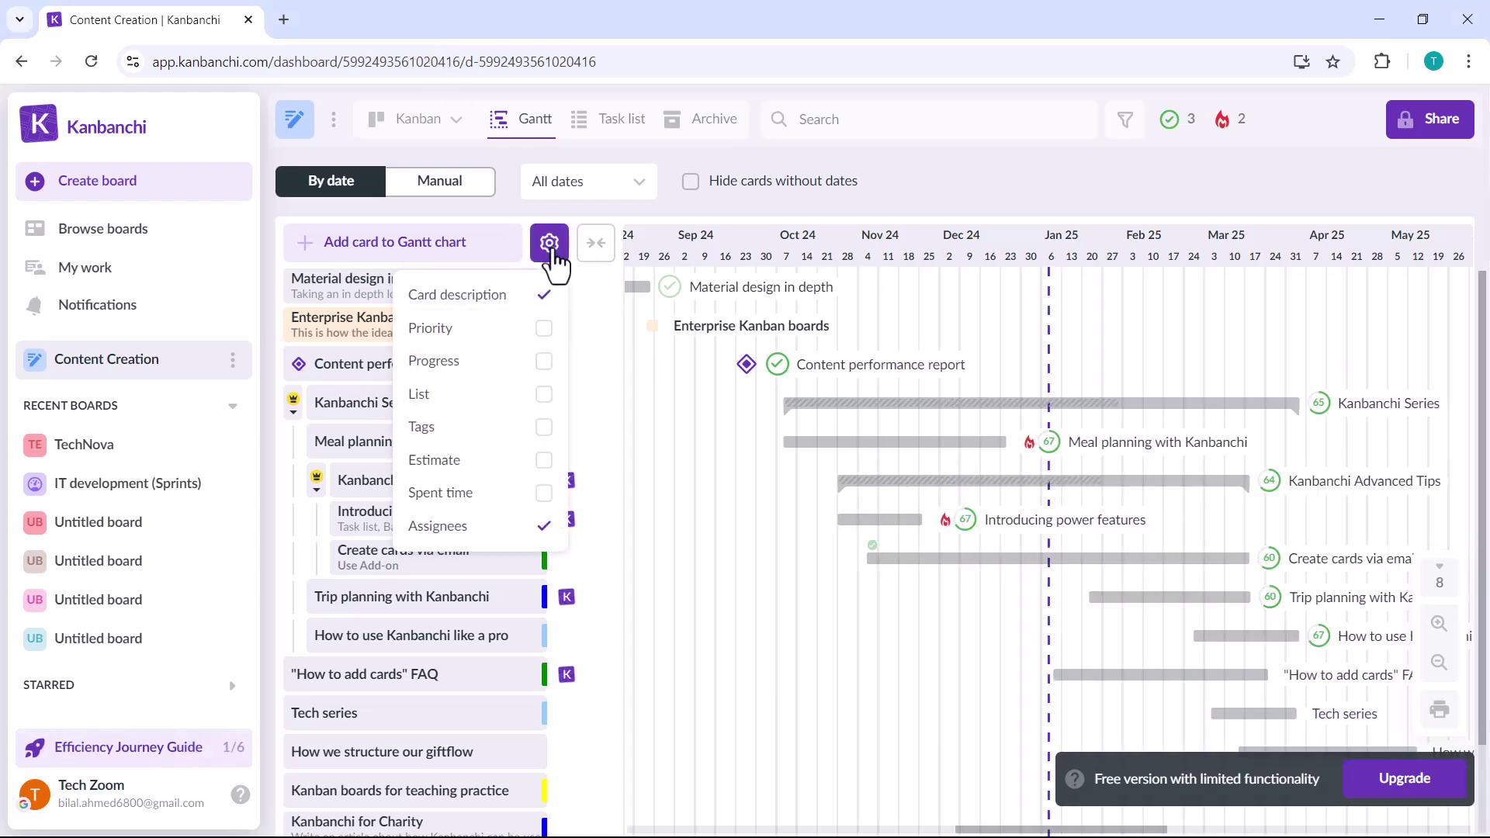
pyautogui.click(543, 331)
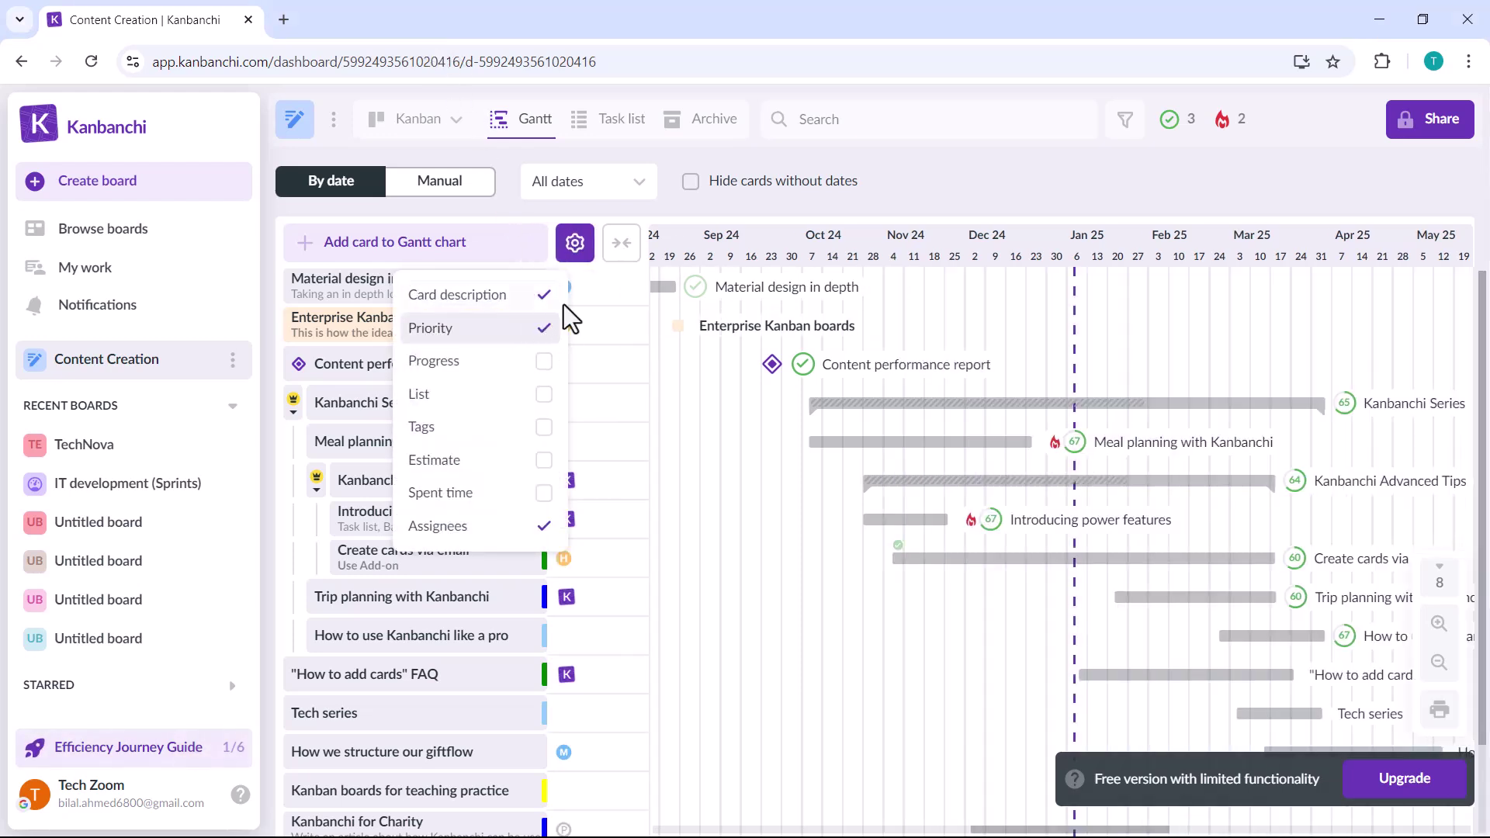
pyautogui.click(543, 295)
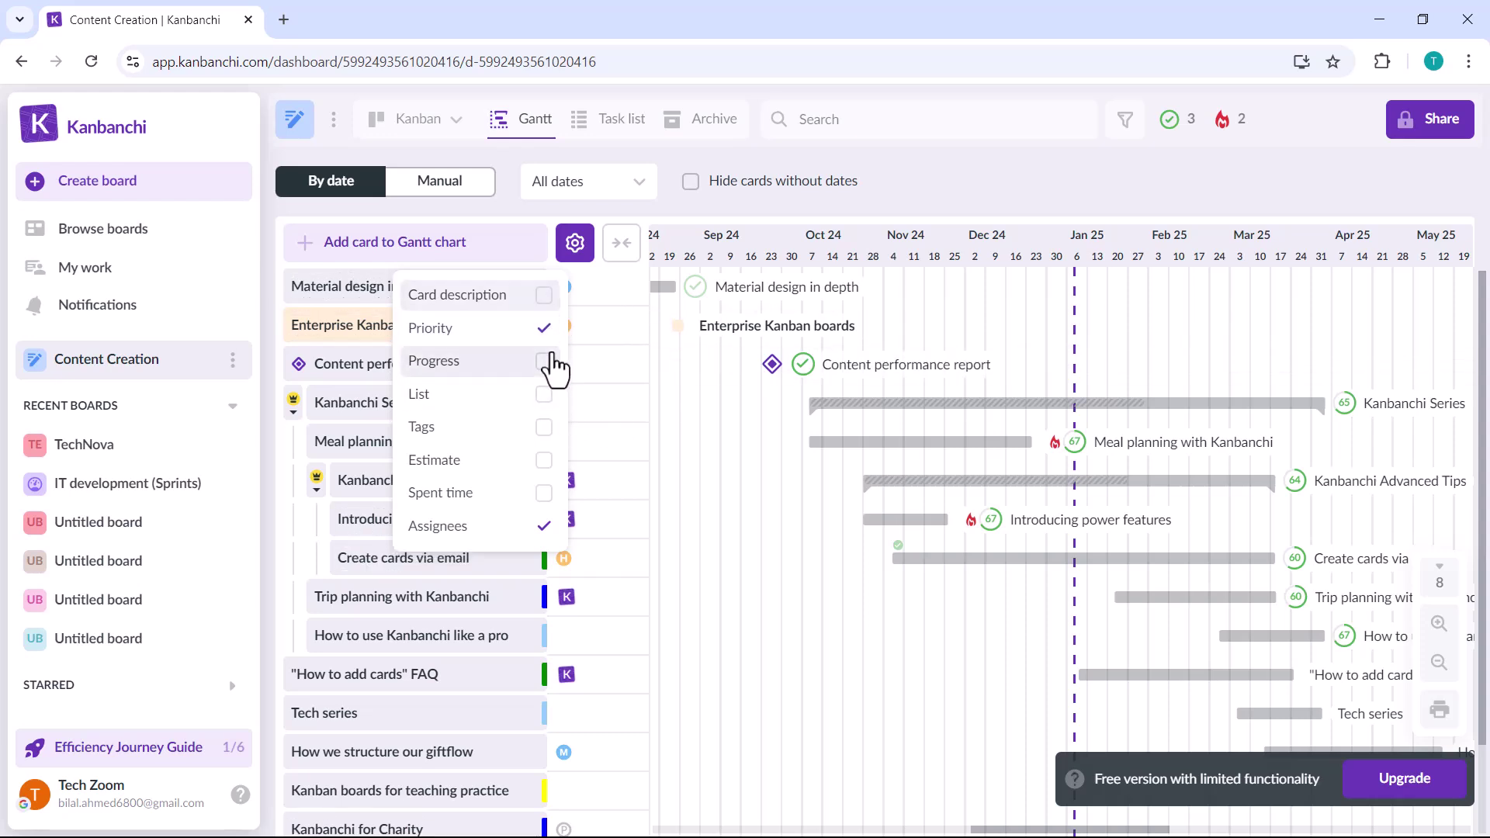
pyautogui.click(545, 364)
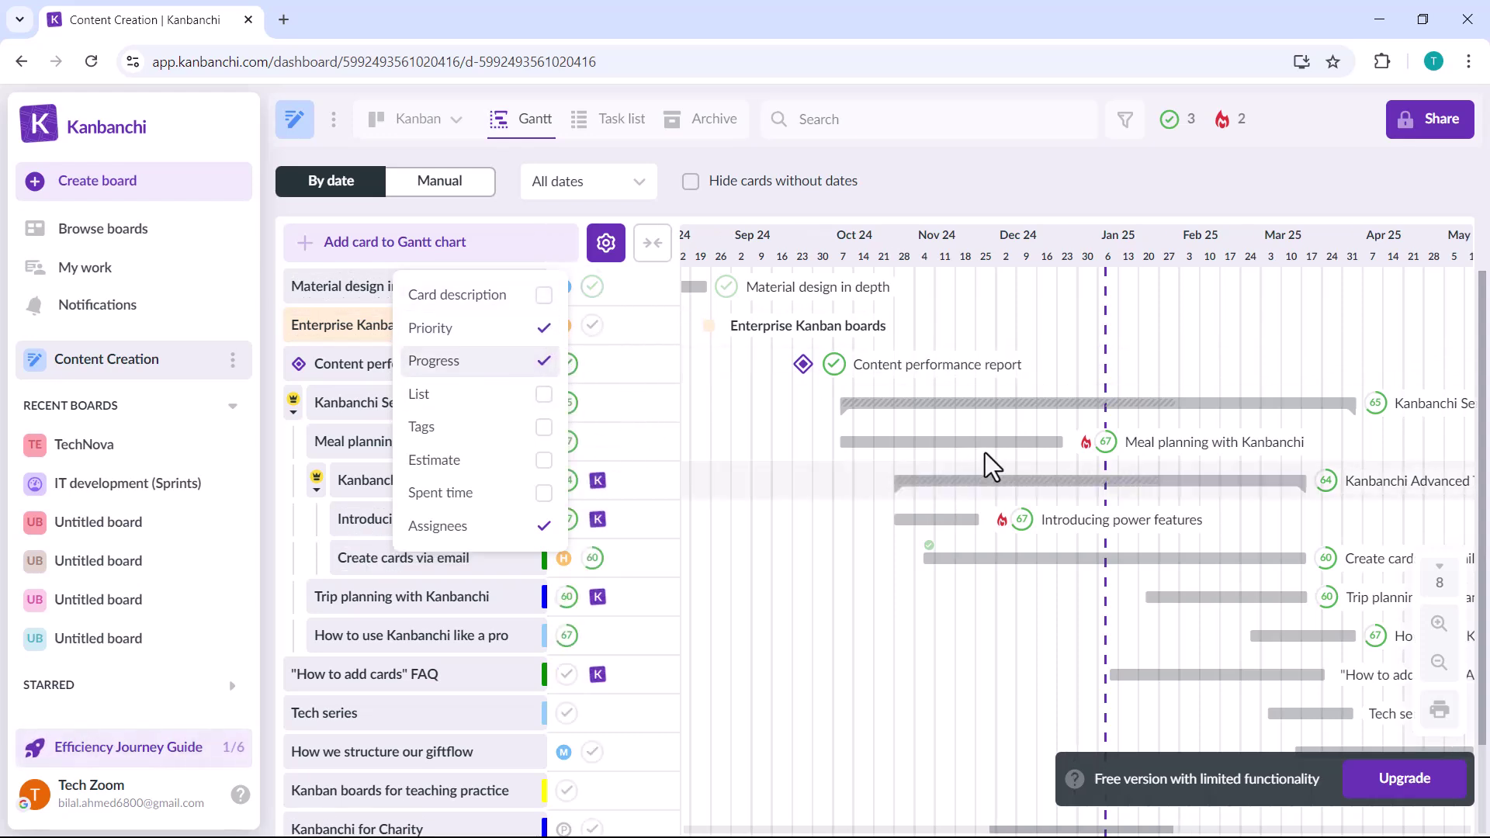
pyautogui.click(544, 396)
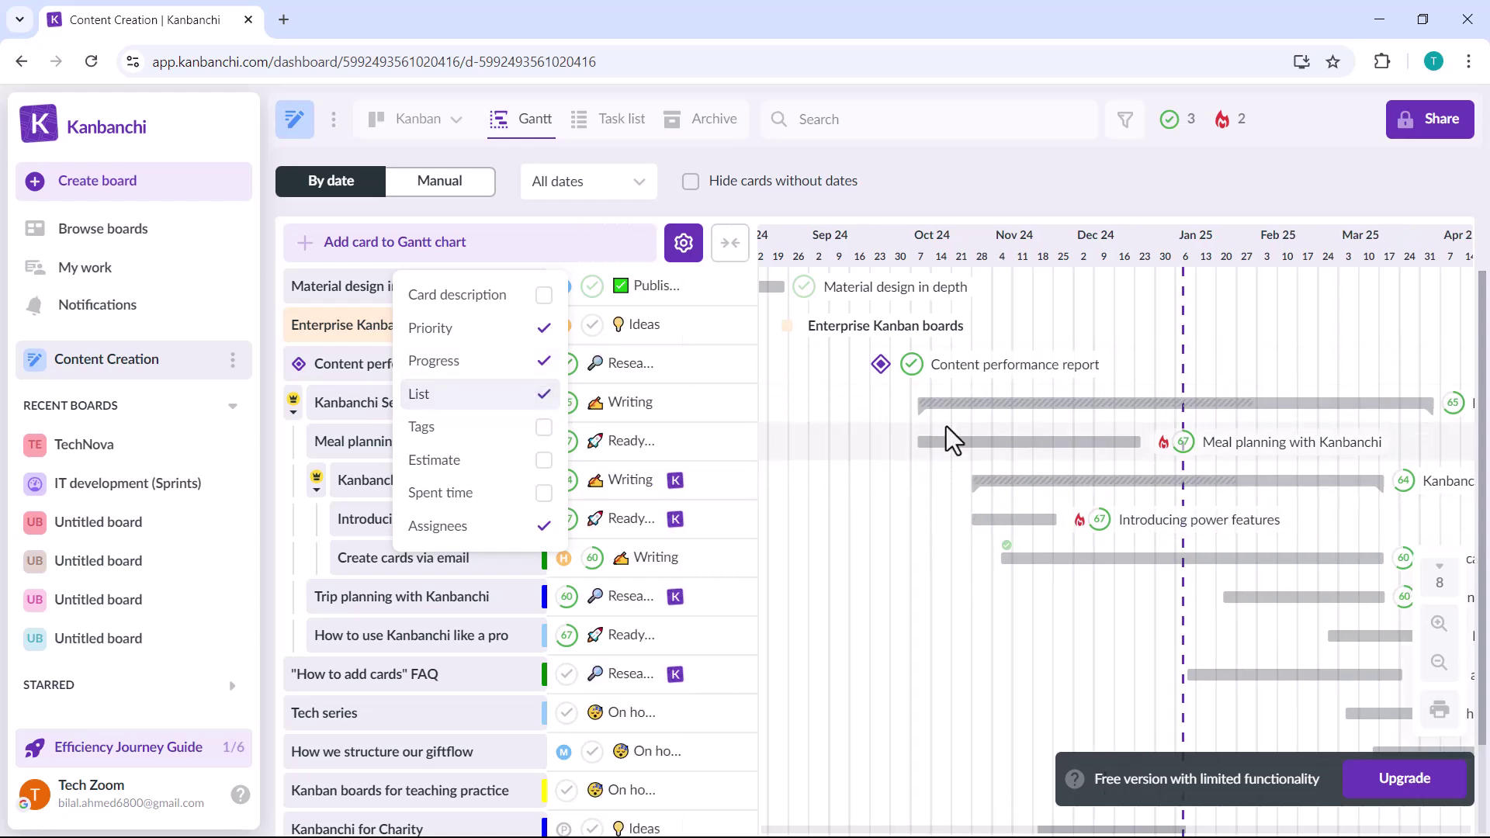
pyautogui.click(841, 202)
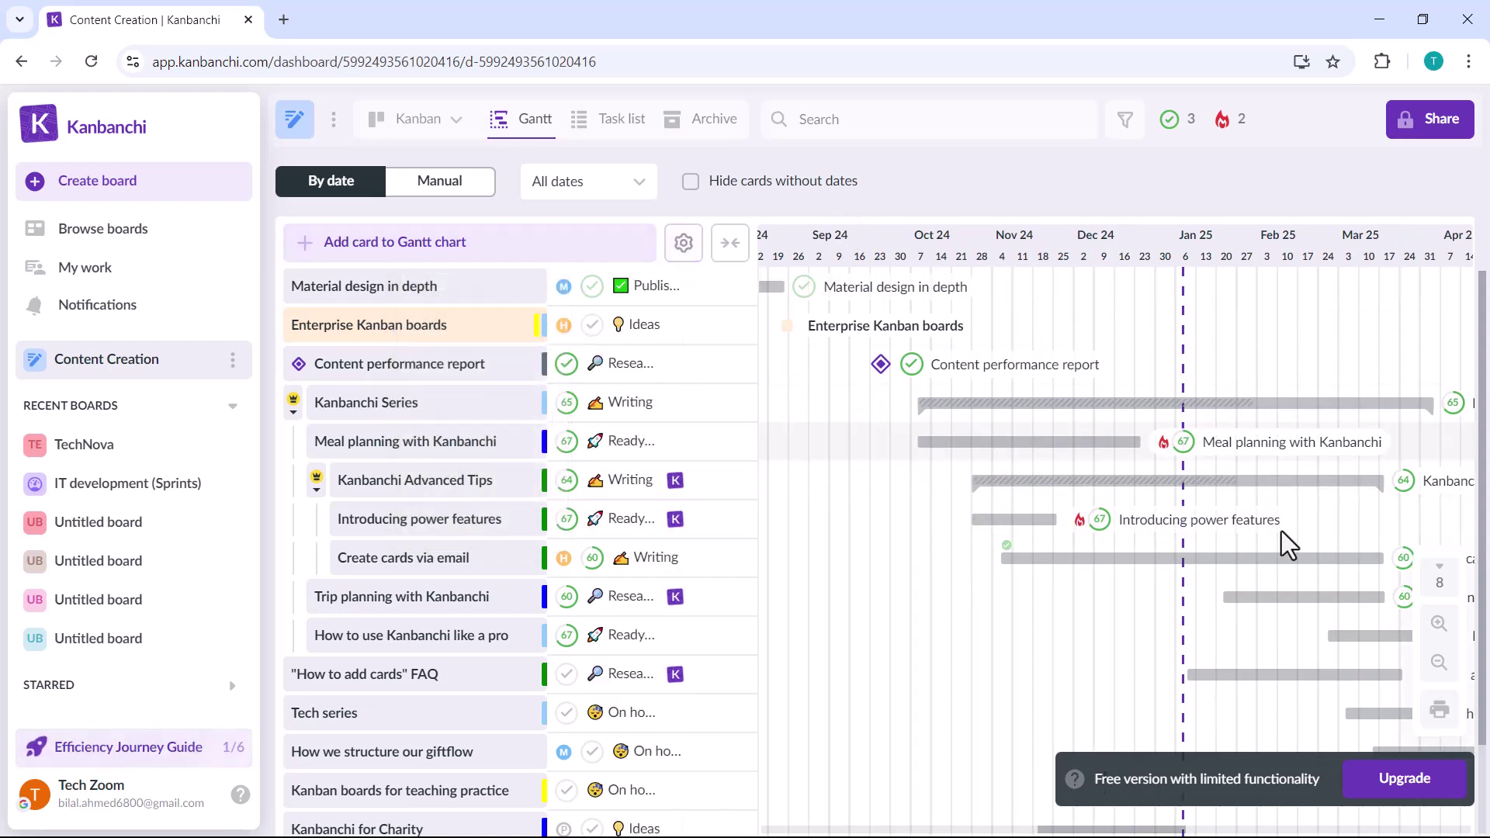
pyautogui.scroll(-2, 1277, 539)
pyautogui.scroll(2, 1268, 540)
pyautogui.scroll(-2, 472, 505)
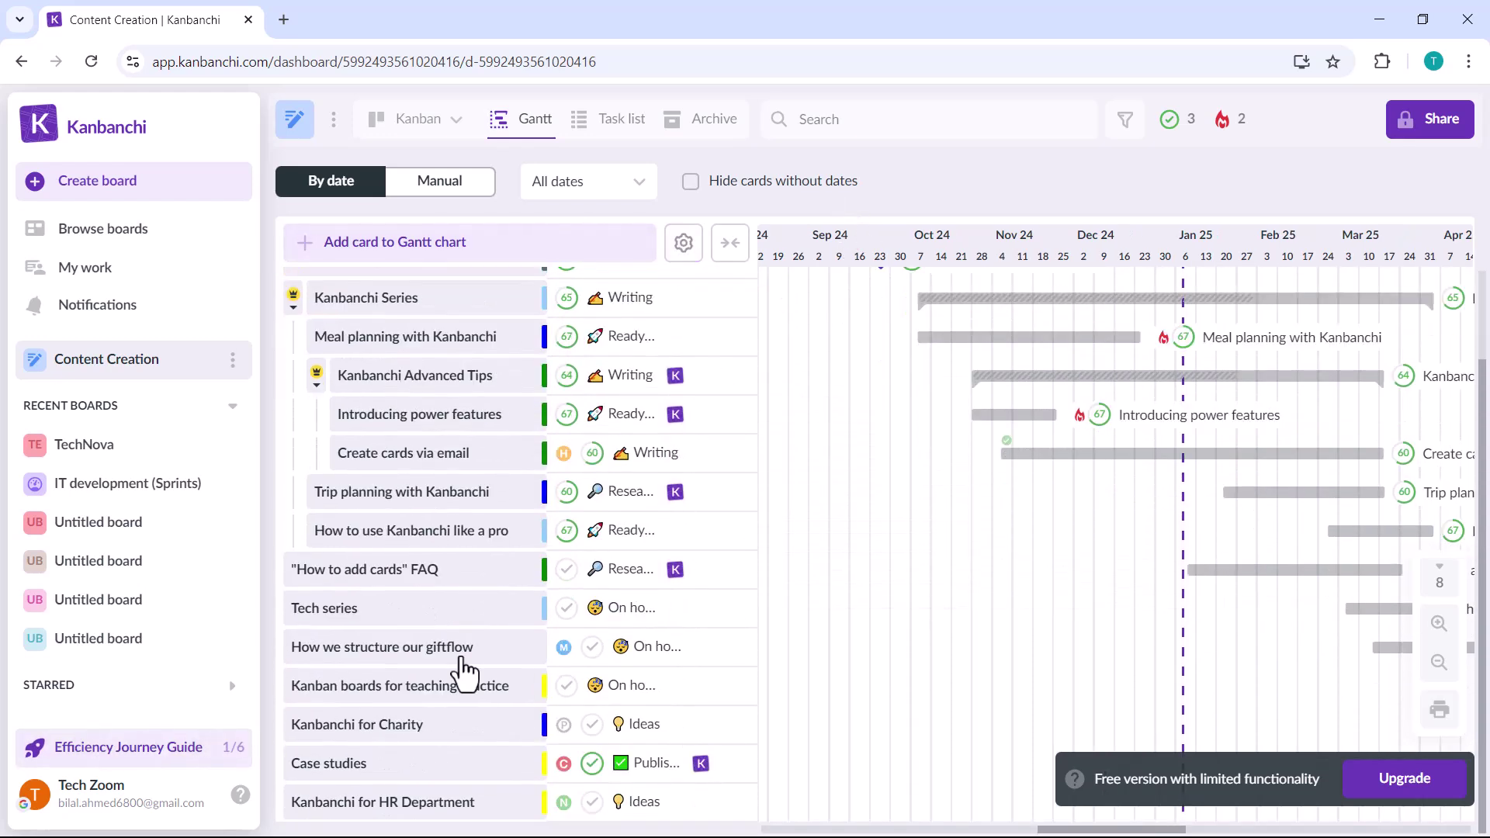
pyautogui.scroll(2, 438, 449)
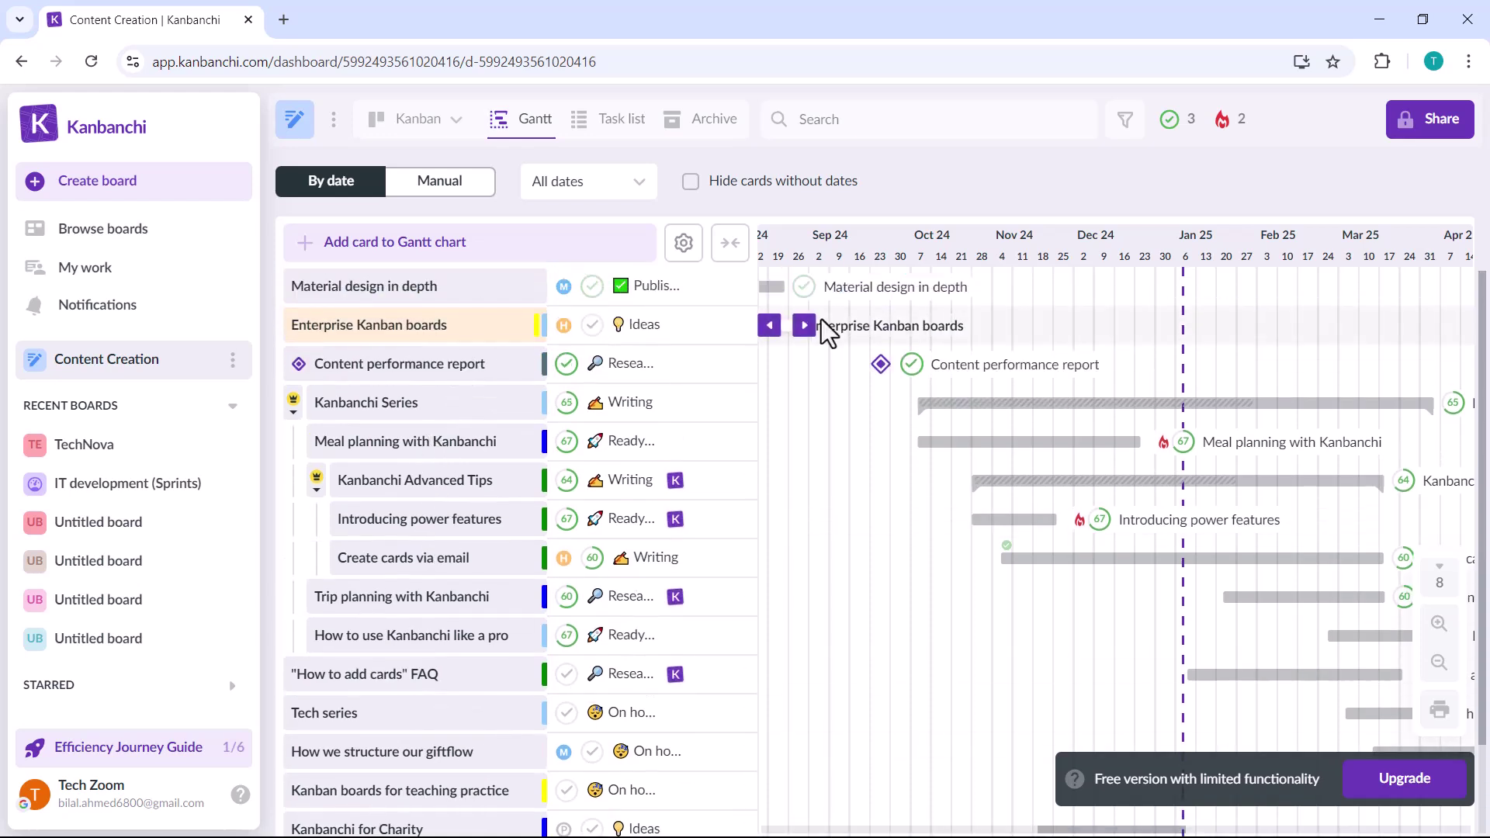
# Create a blank board from the boards overview, then another new board on My Drive
pyautogui.click(109, 232)
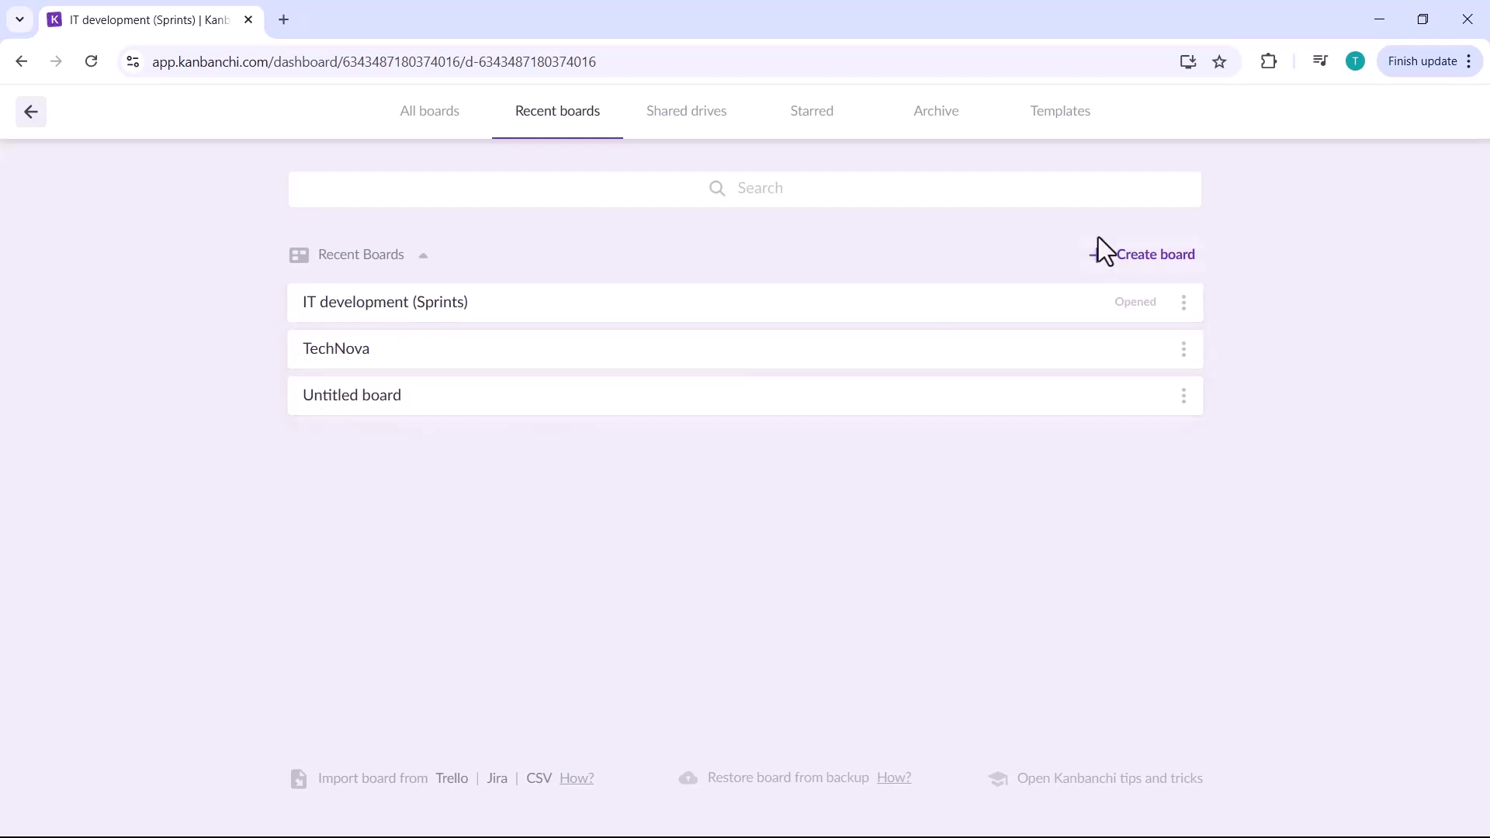
pyautogui.click(1138, 260)
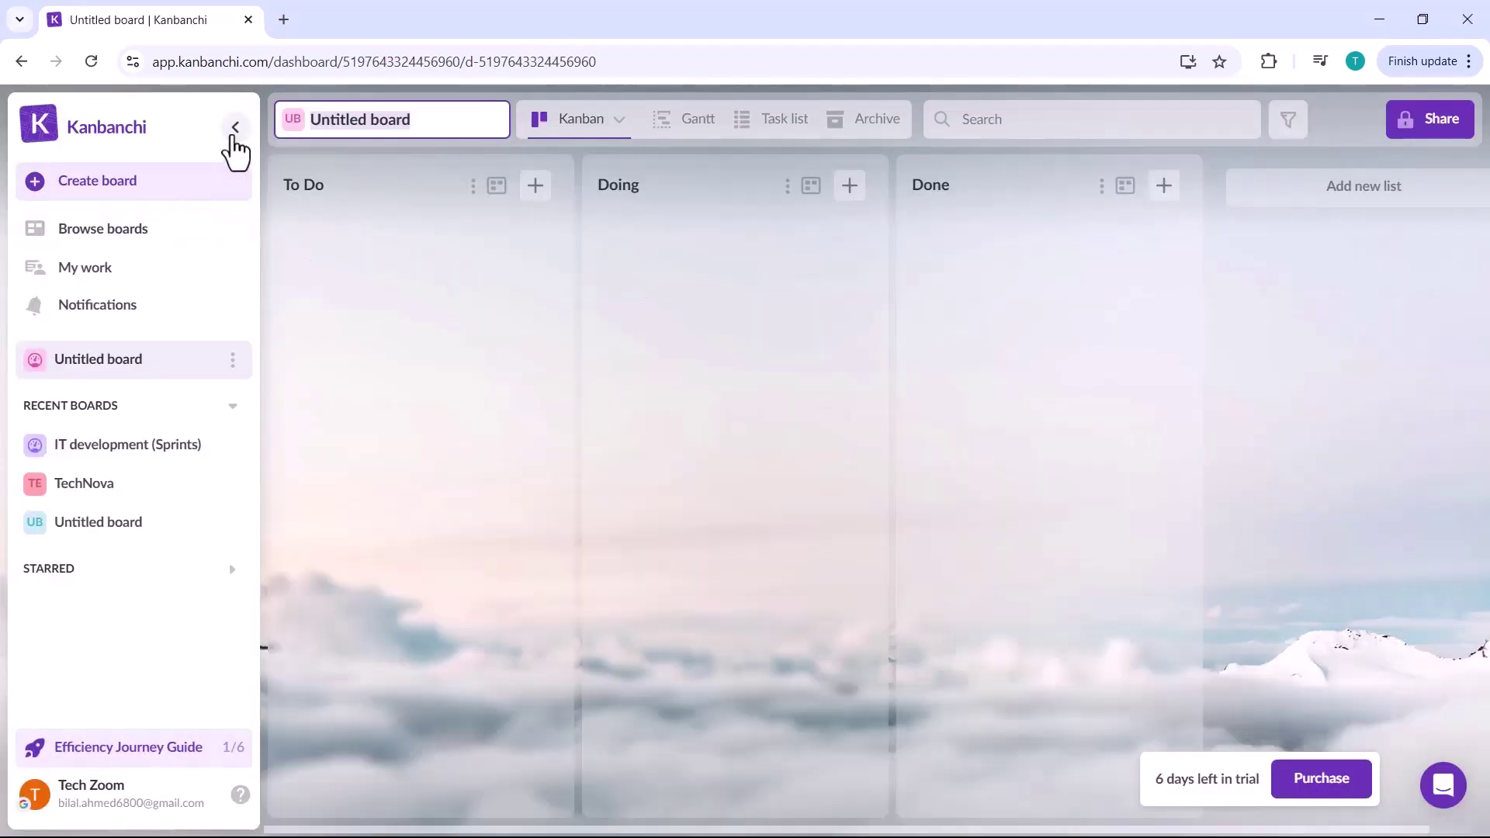
pyautogui.click(235, 128)
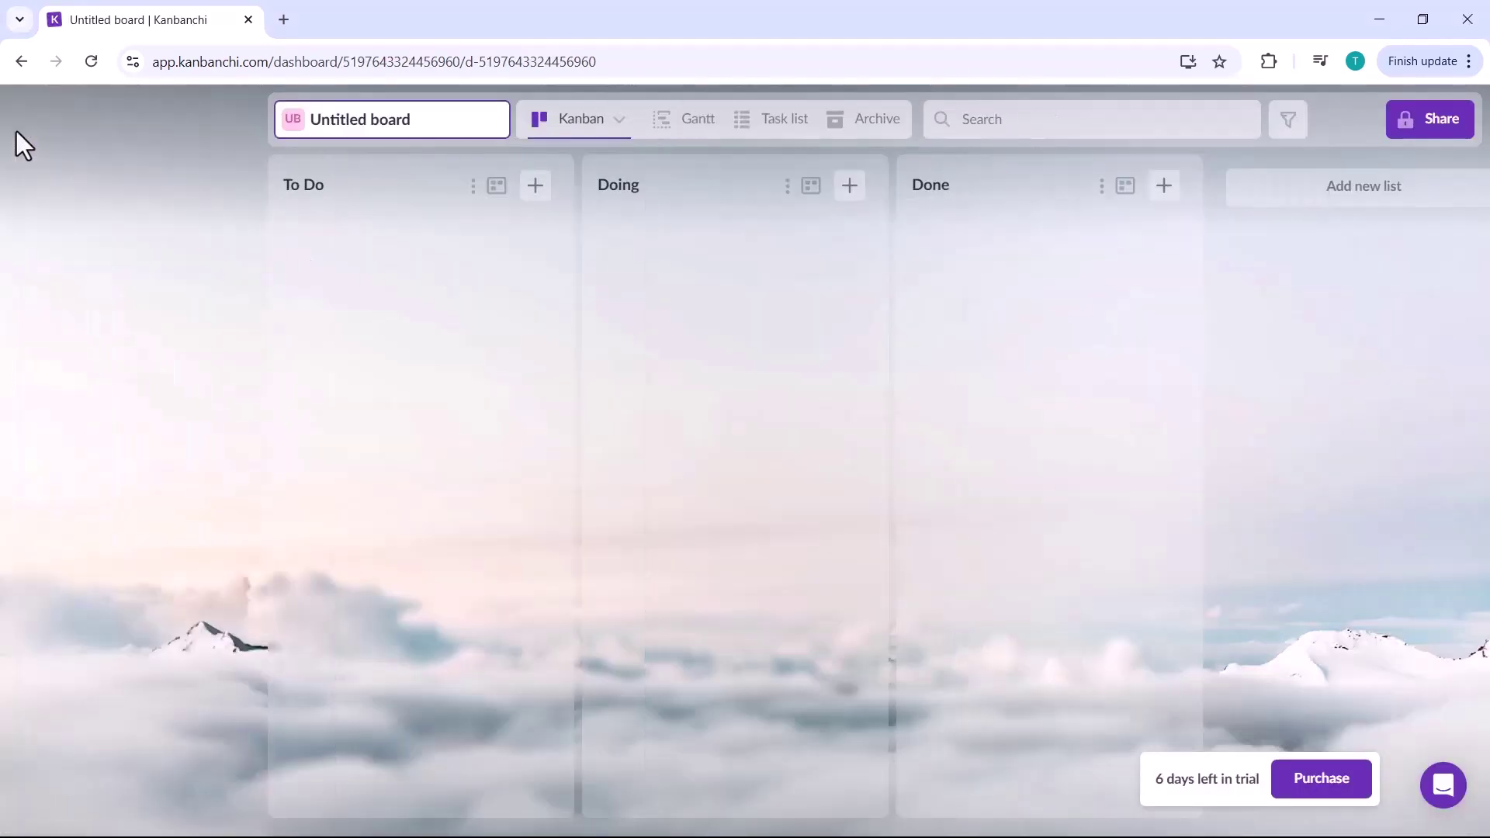
pyautogui.moveTo(16, 132)
pyautogui.click(233, 184)
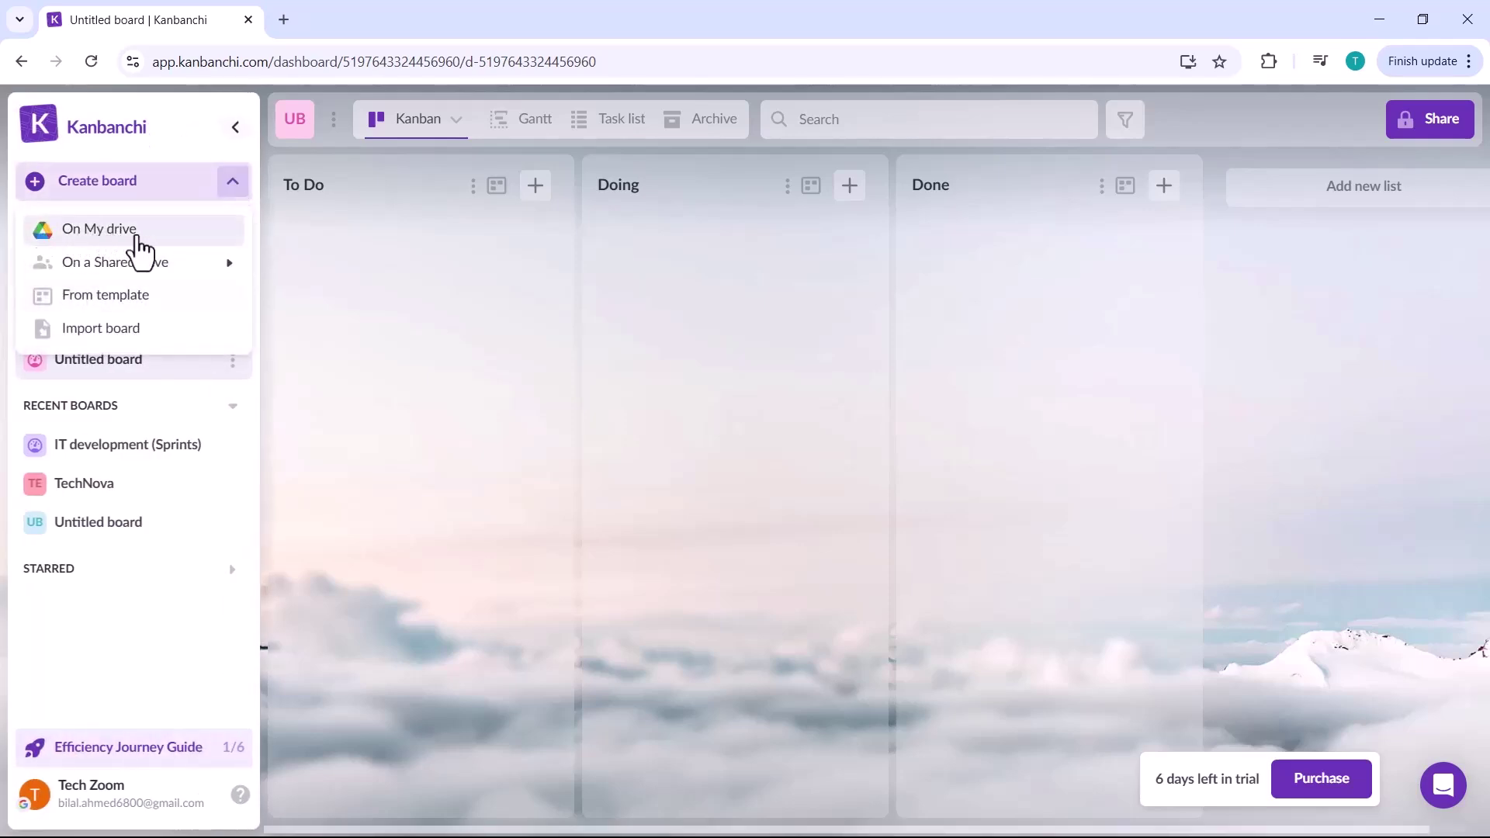
pyautogui.click(140, 233)
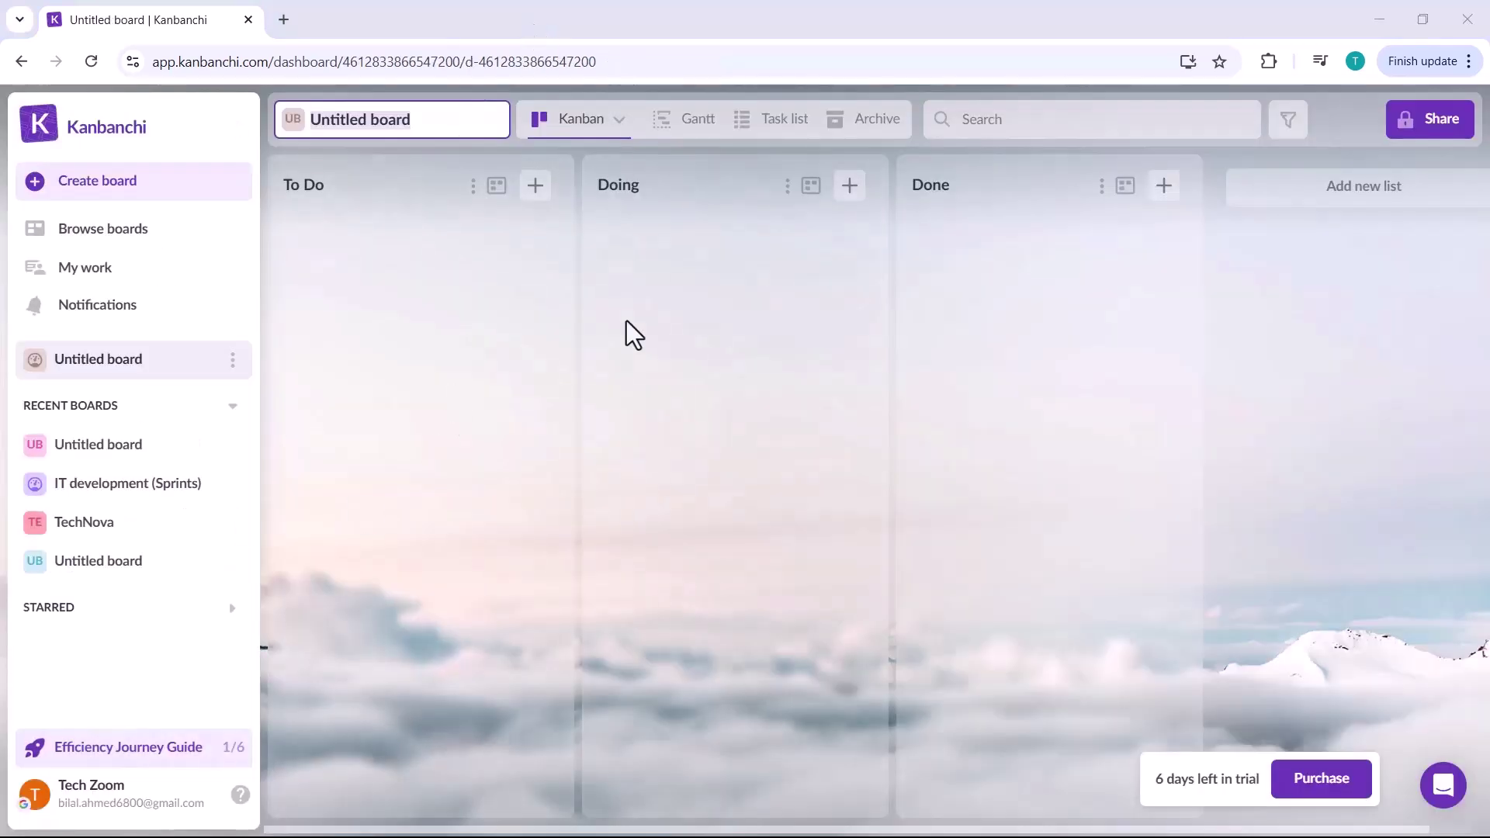
# Open TechNova as Kanban lists, set access to anyone with the link, and copy the link
pyautogui.click(69, 533)
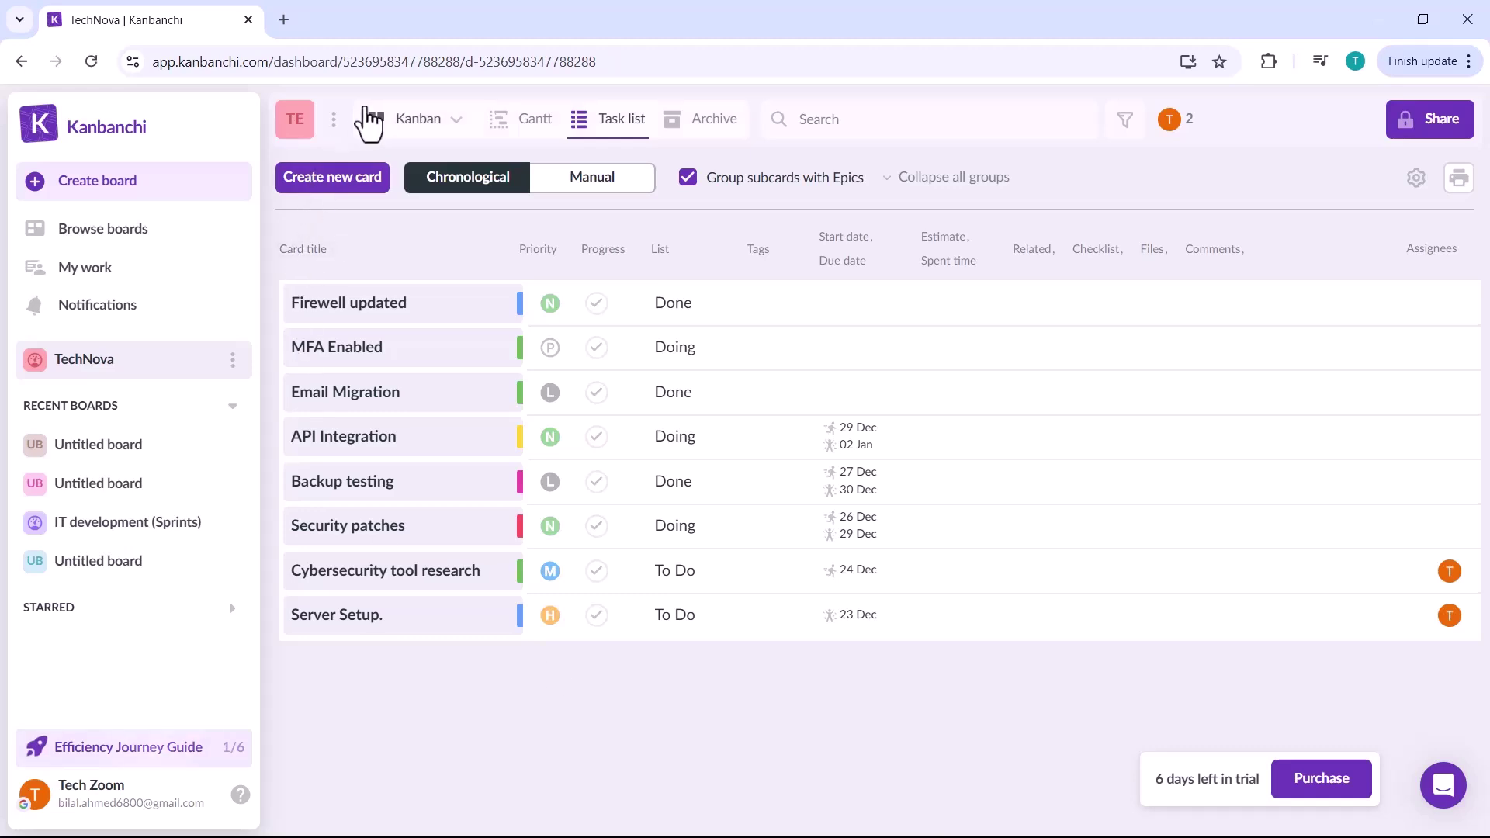
pyautogui.click(394, 128)
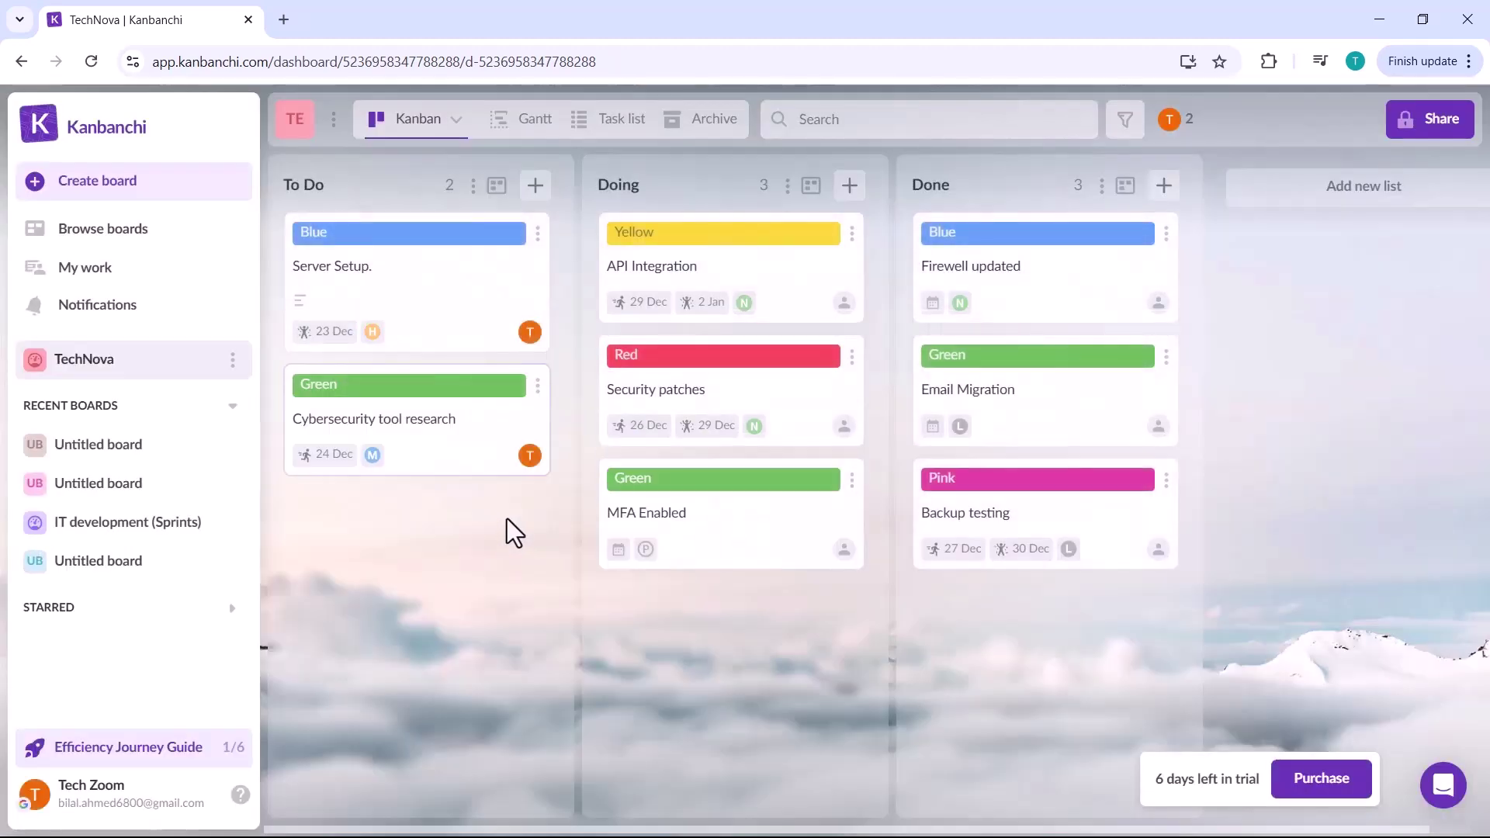
pyautogui.click(1442, 132)
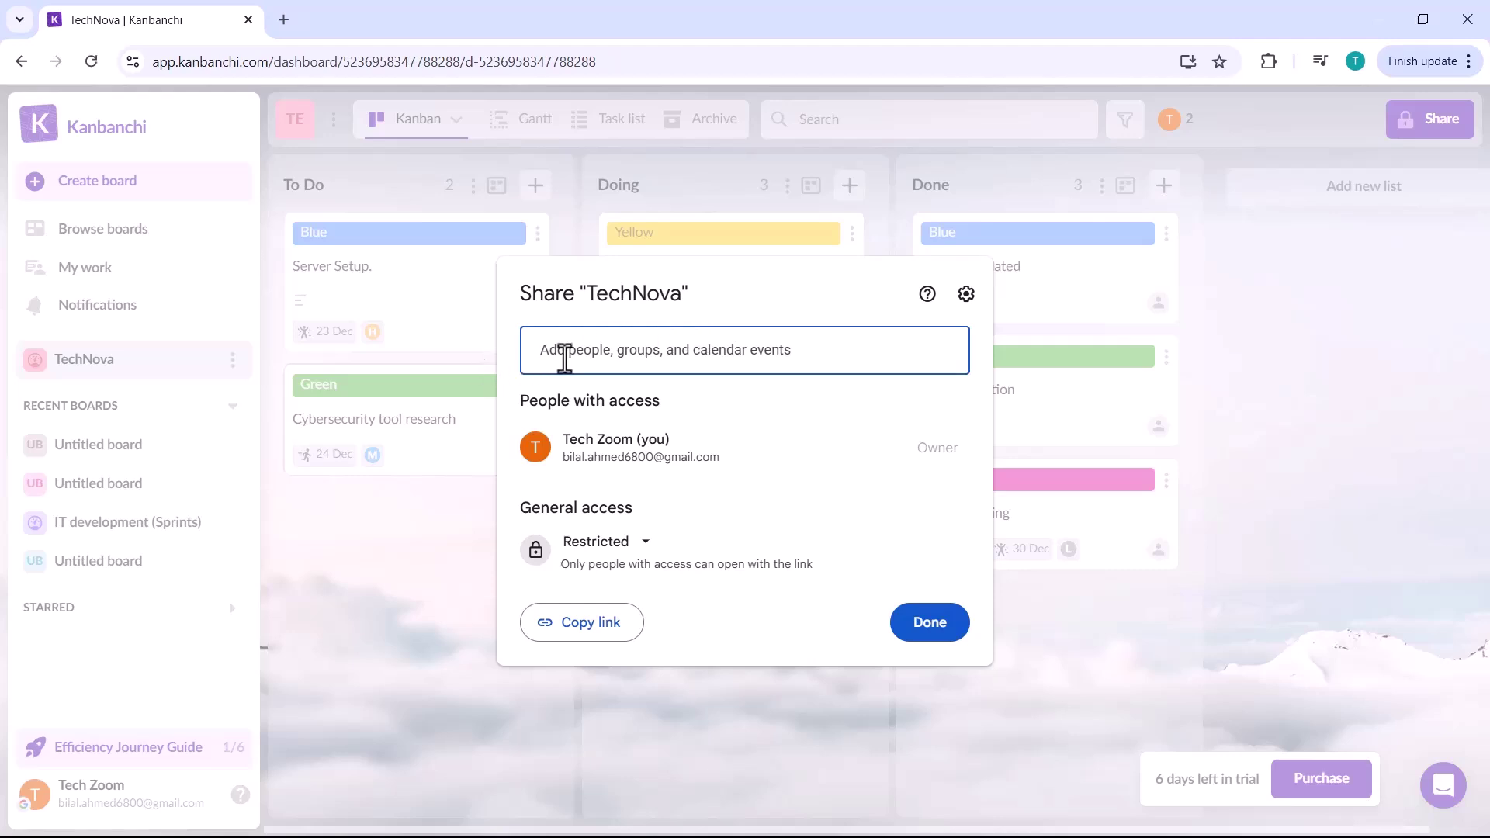
pyautogui.click(631, 544)
pyautogui.click(621, 643)
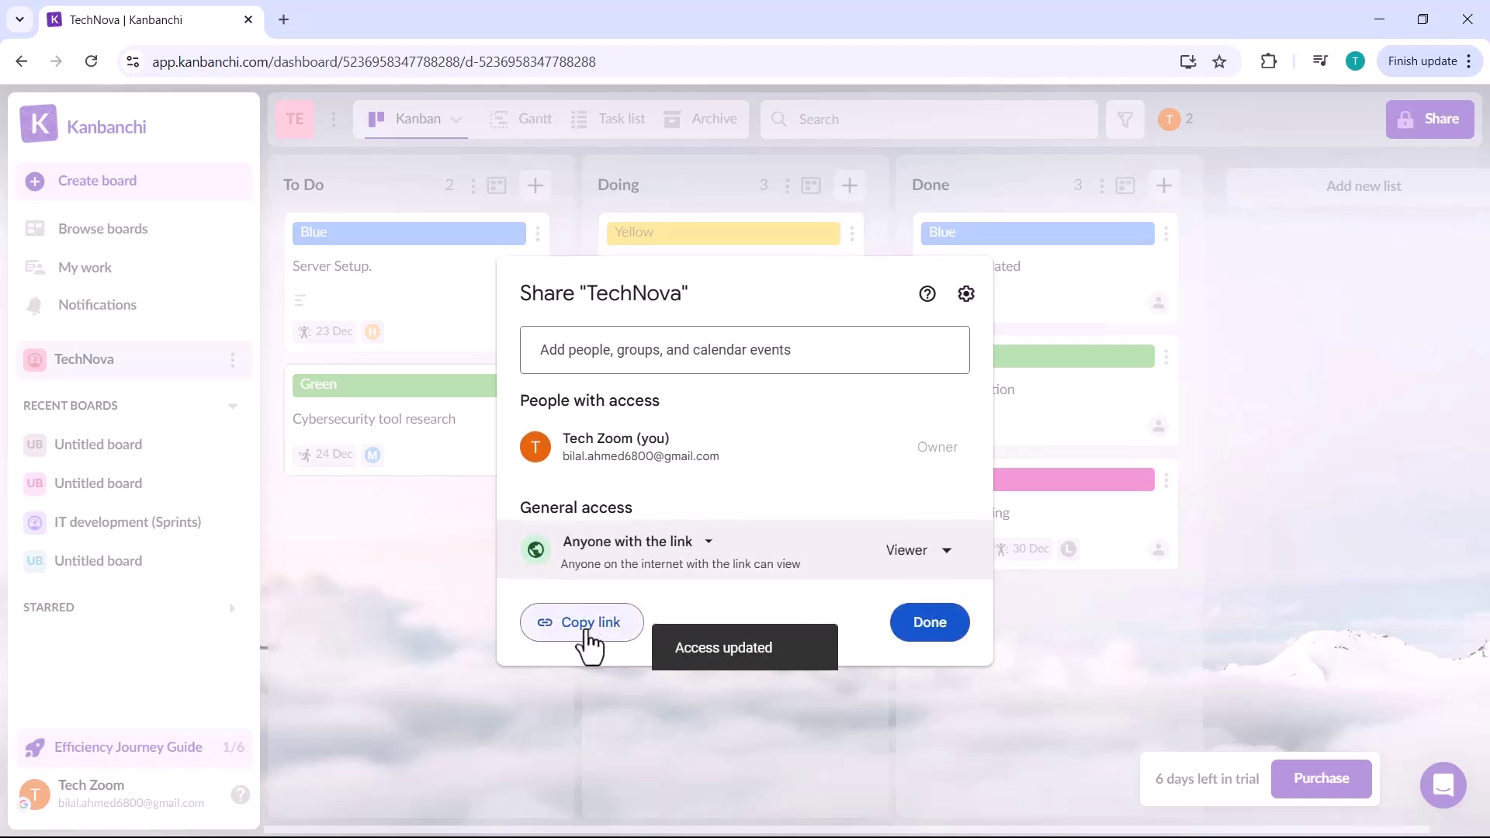
pyautogui.click(590, 631)
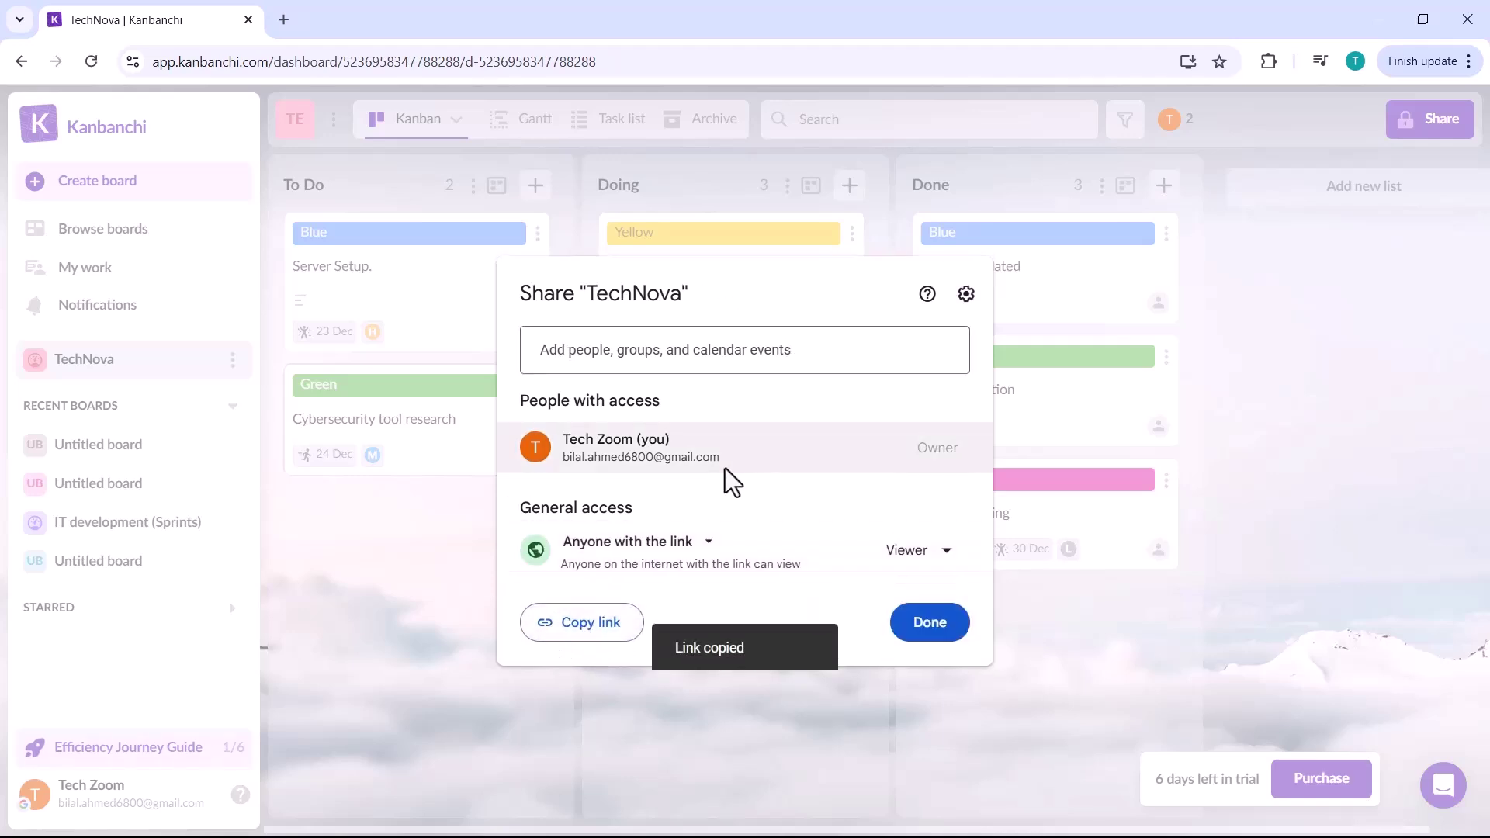
pyautogui.click(927, 627)
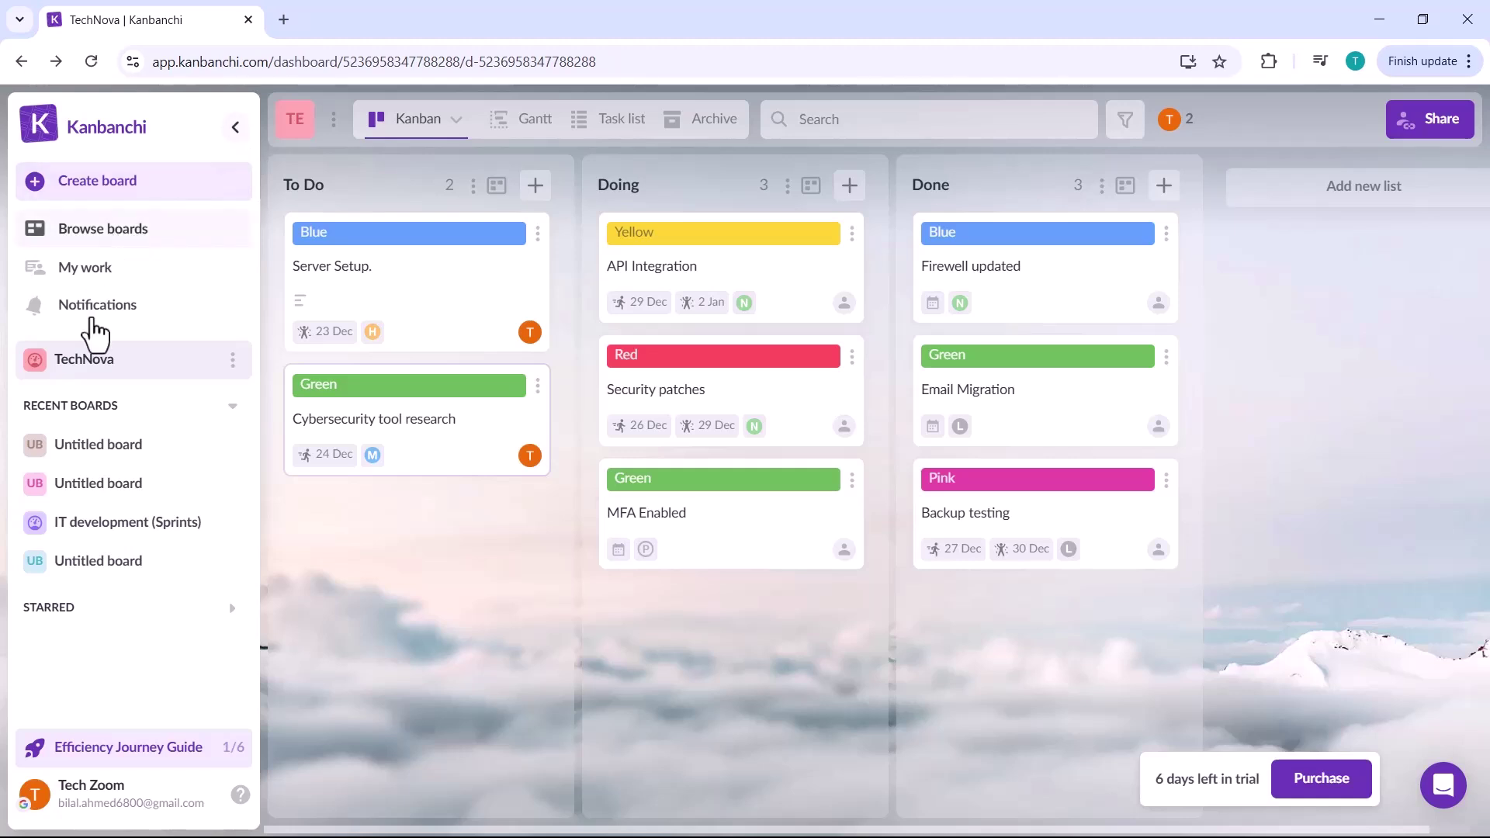
# Open the IT development (Sprints) board, toggle the sidebar, and open the Create board choices
pyautogui.click(106, 526)
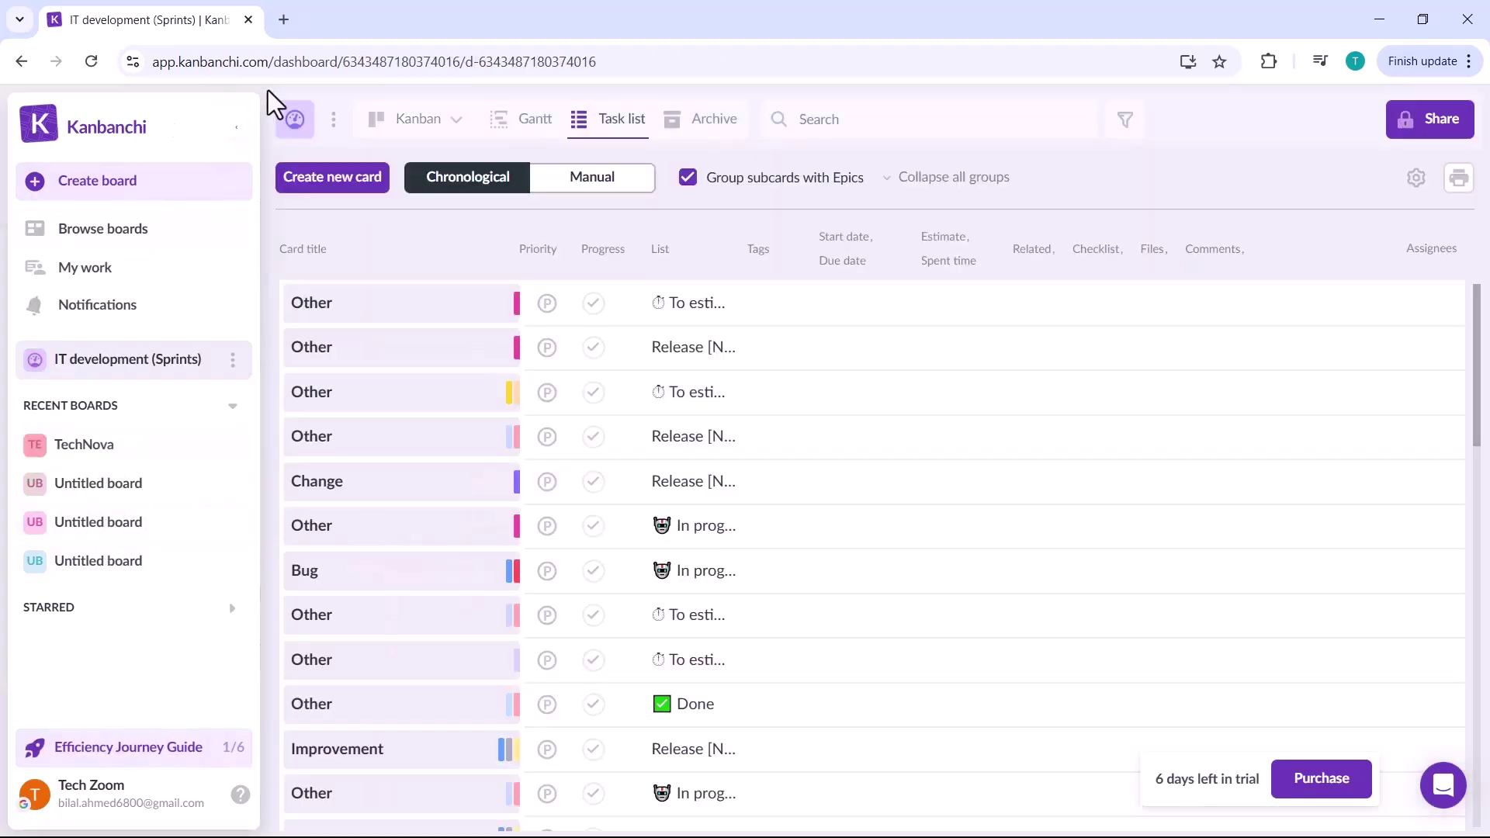
pyautogui.click(233, 129)
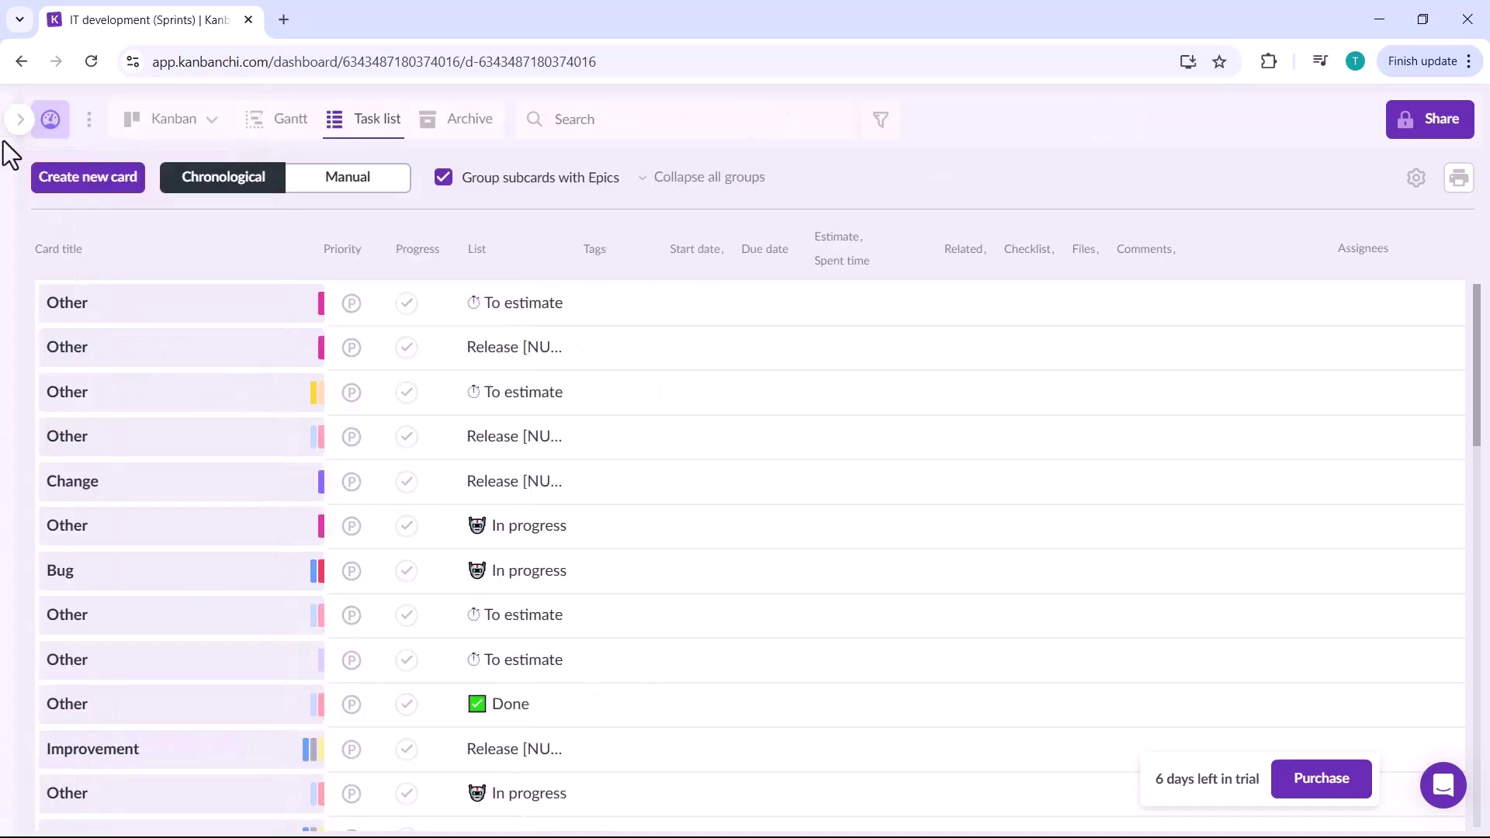
pyautogui.click(30, 119)
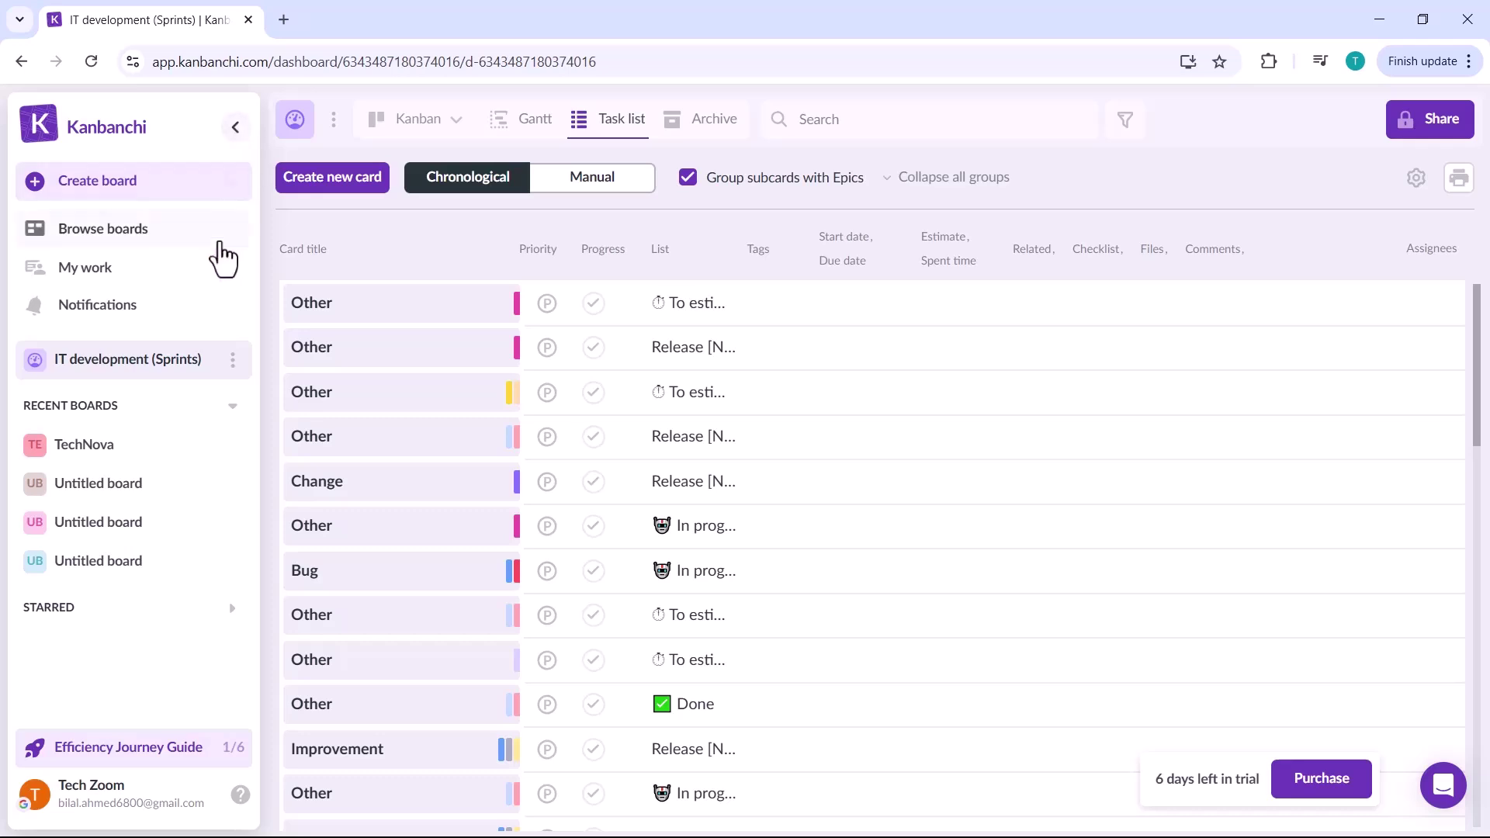
pyautogui.click(230, 187)
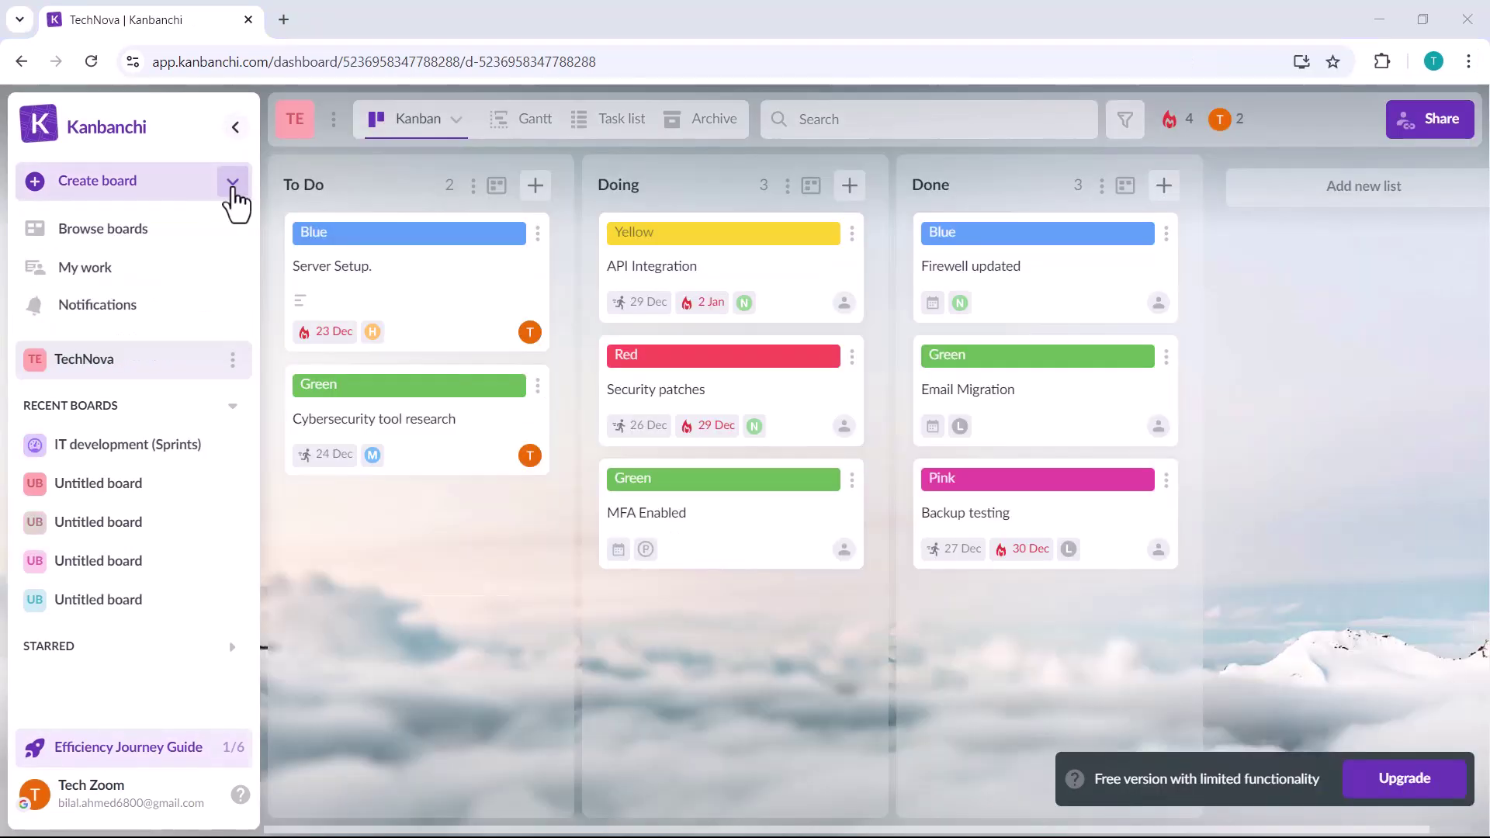
pyautogui.click(231, 190)
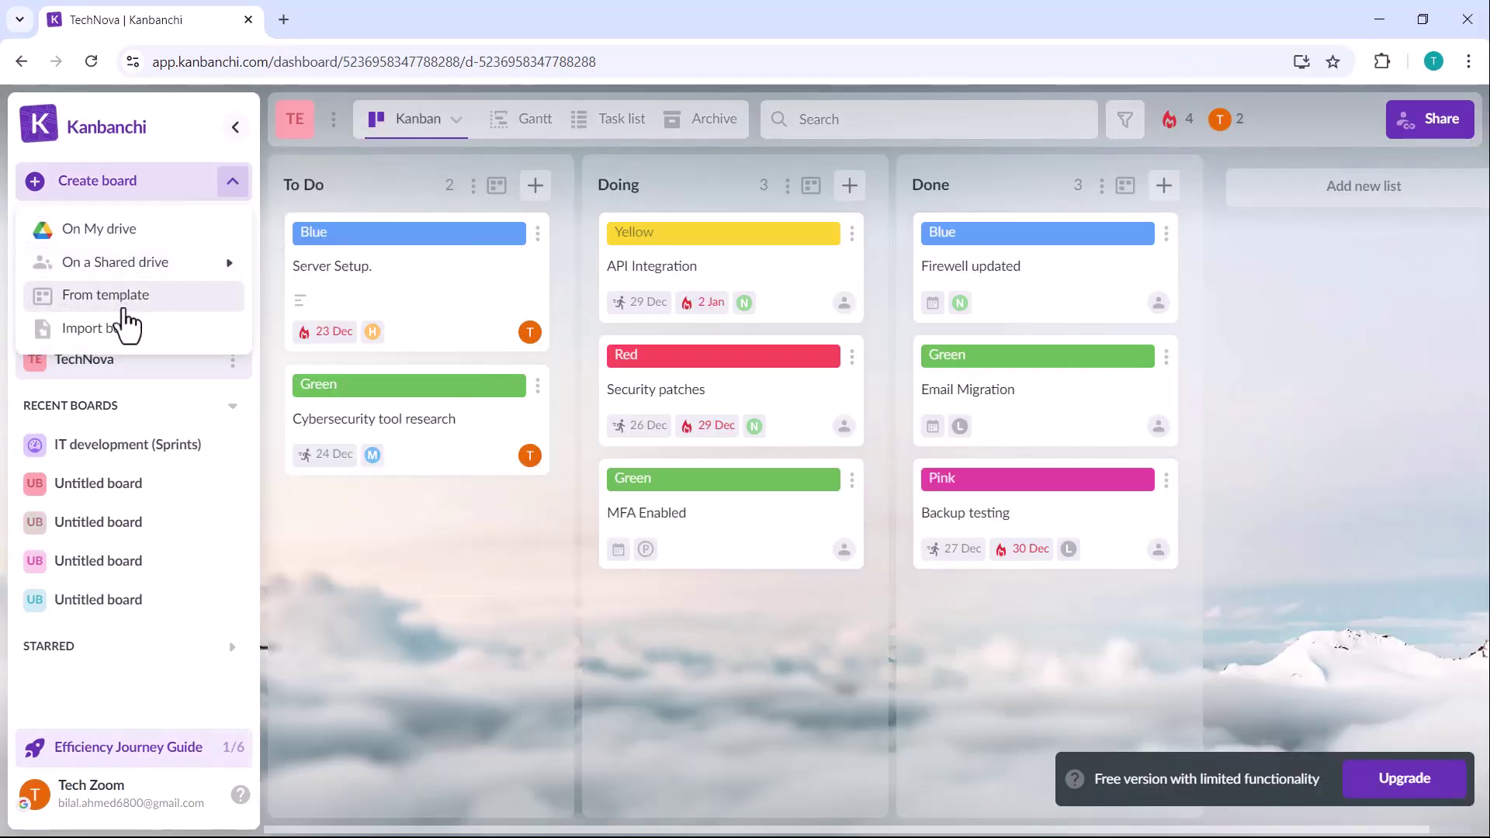
# Browse the board templates, then view the IT development (Sprints) board's Done and Release lists
pyautogui.click(103, 310)
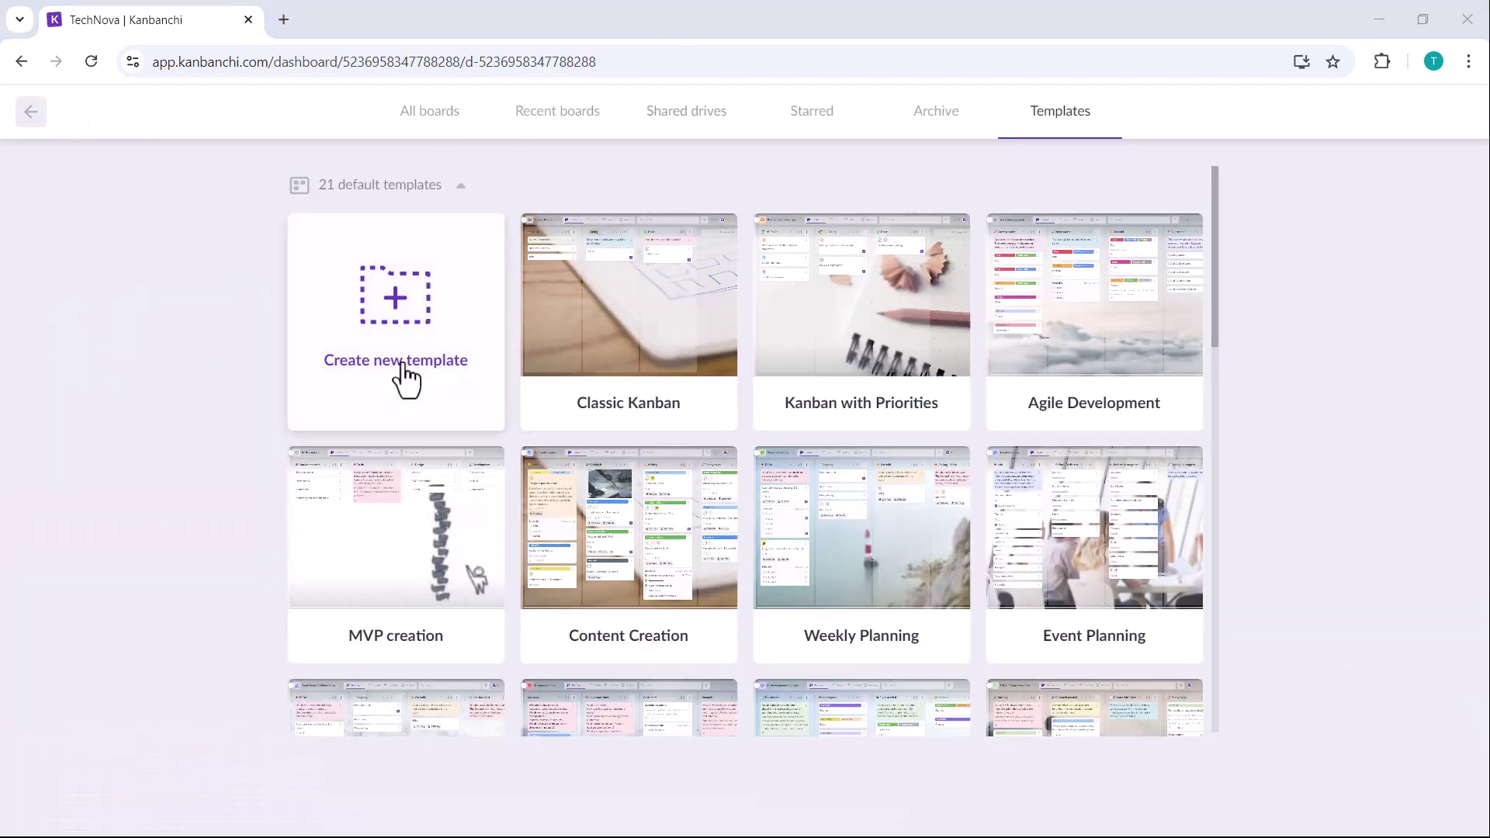
pyautogui.moveTo(622, 390)
pyautogui.scroll(-3, 622, 389)
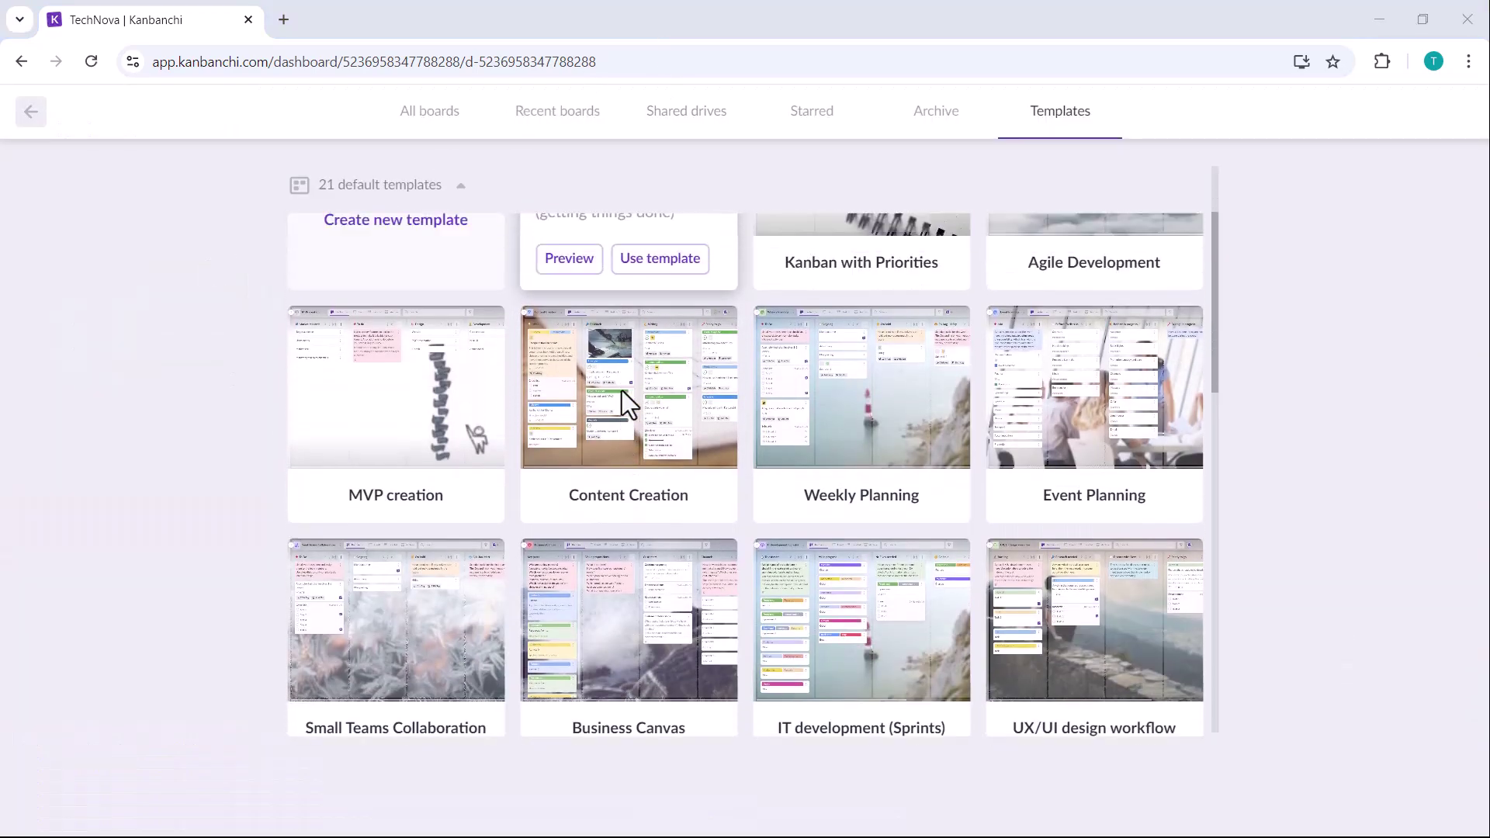
pyautogui.scroll(-10, 622, 390)
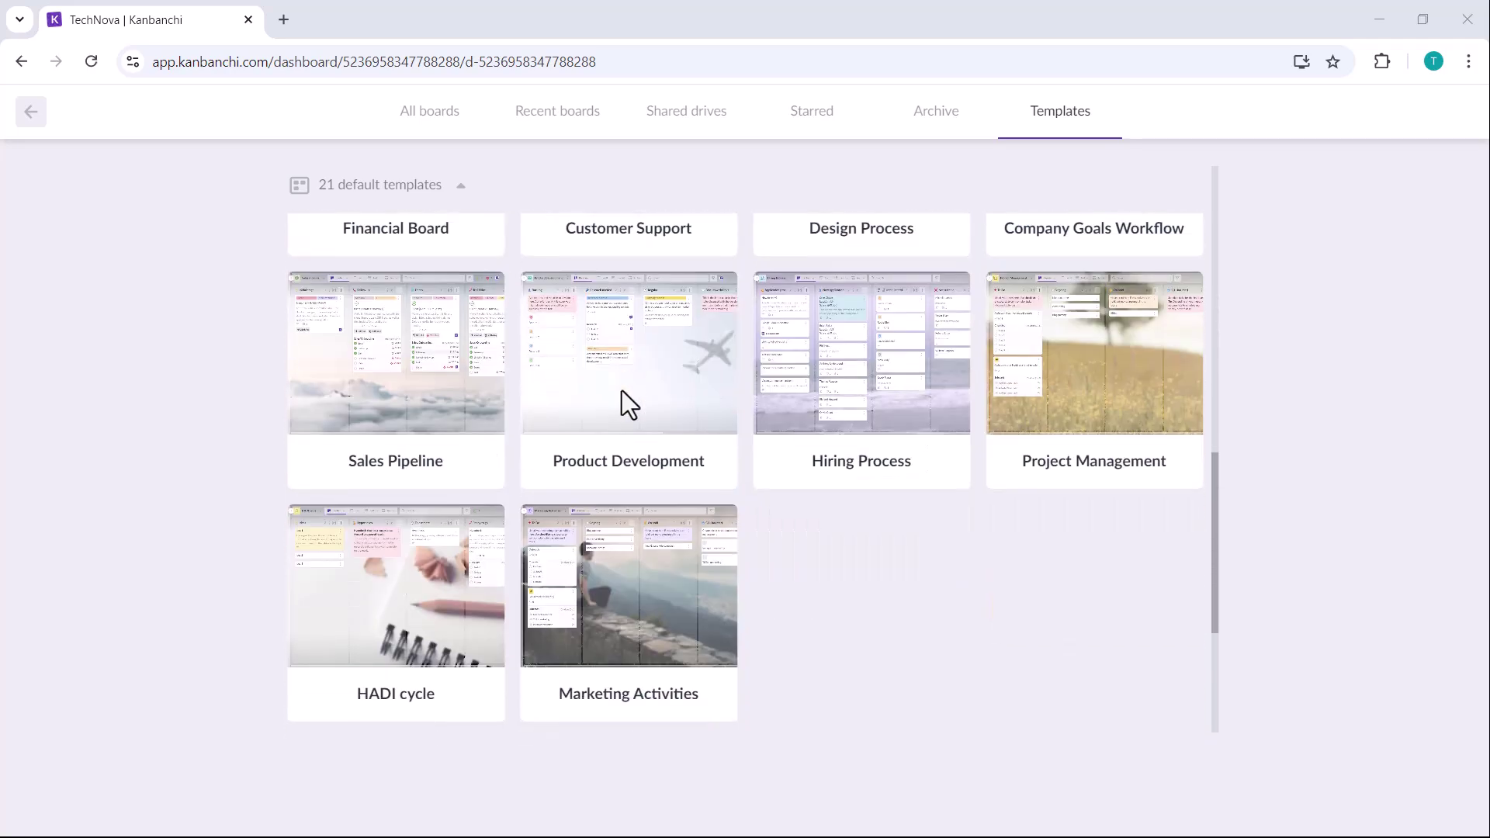
pyautogui.scroll(13, 622, 392)
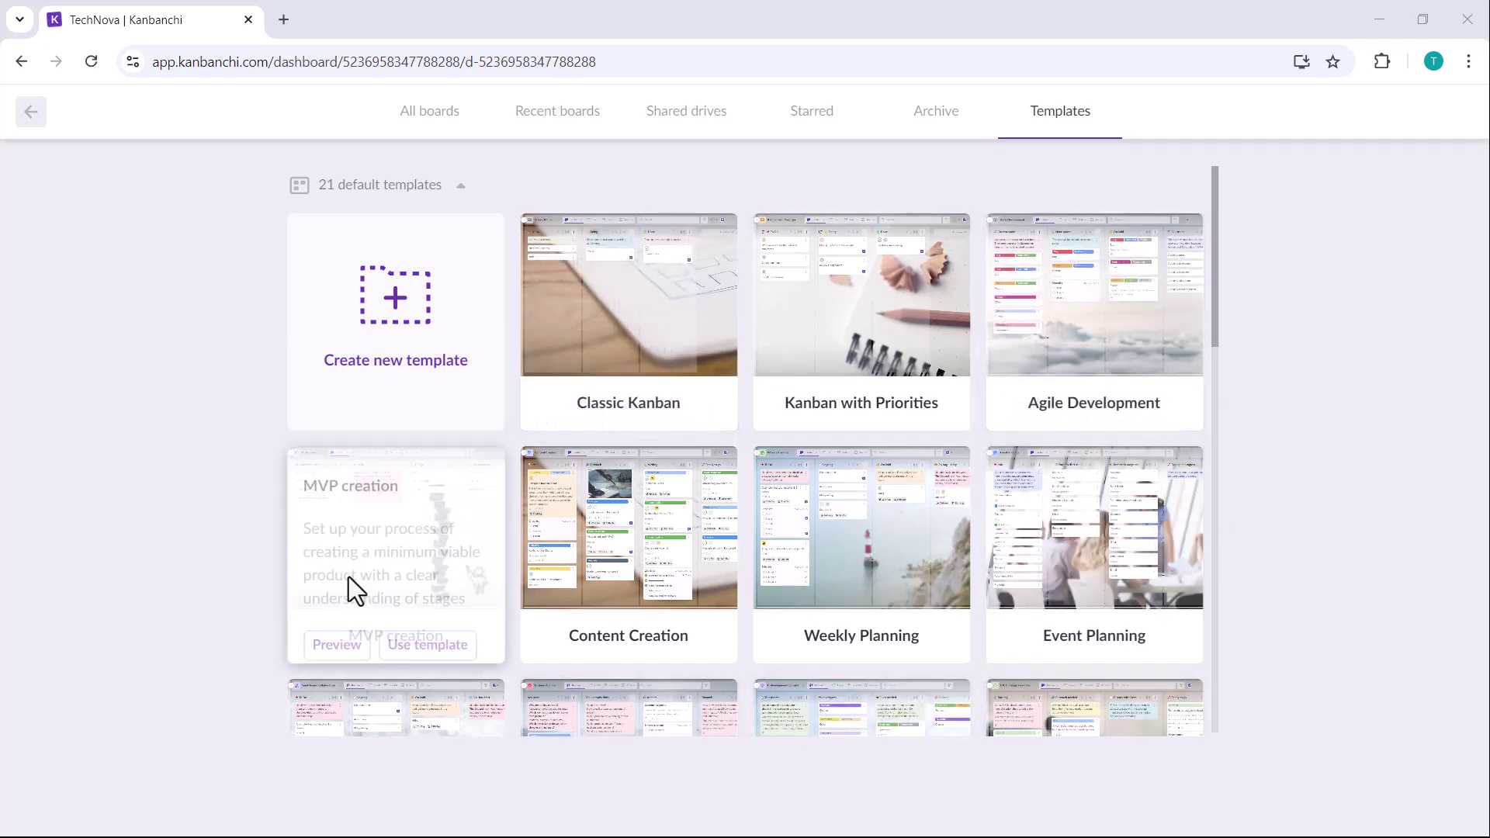
pyautogui.scroll(-15, 348, 576)
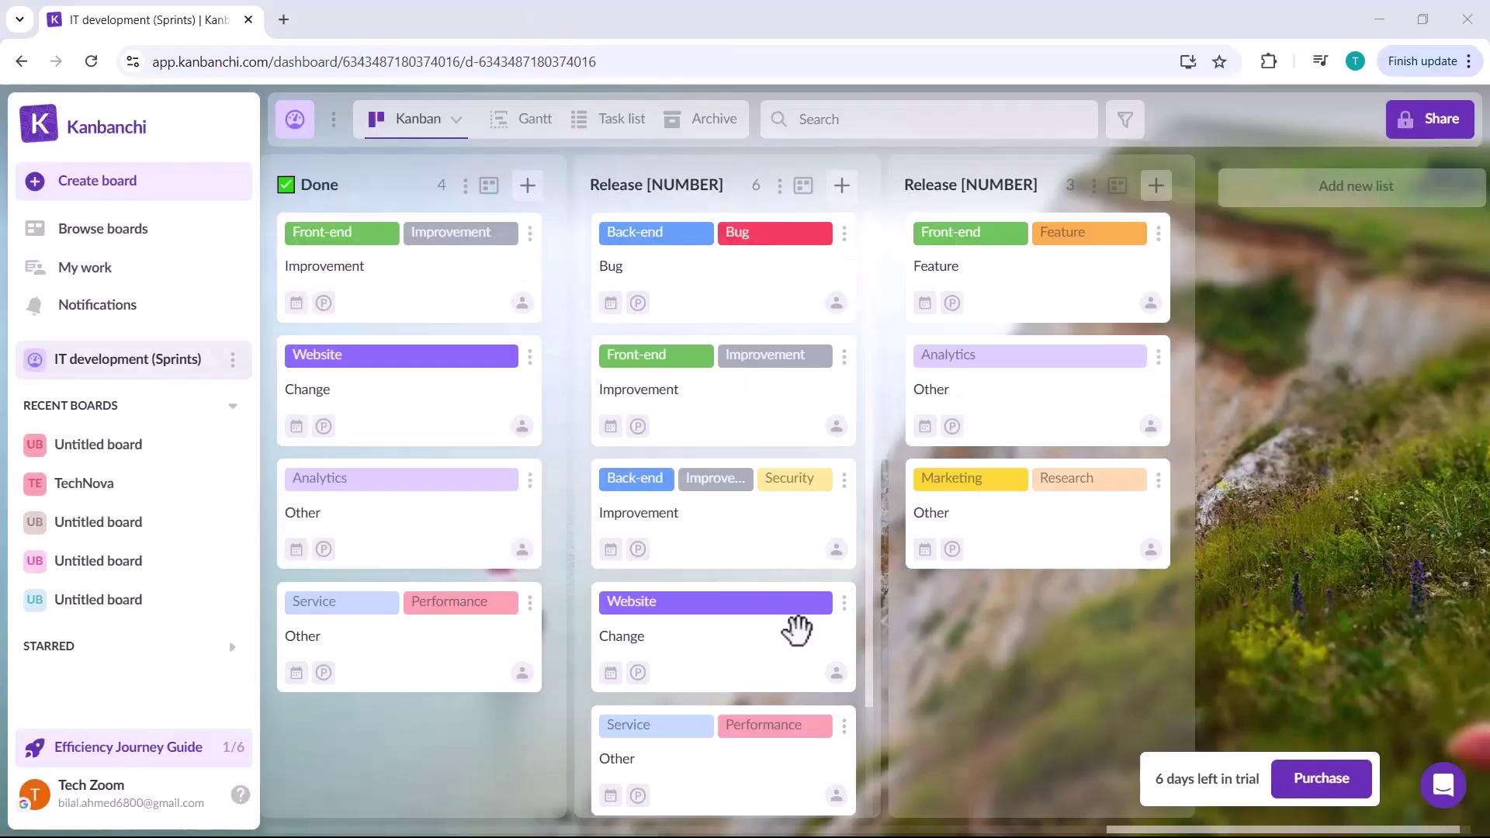